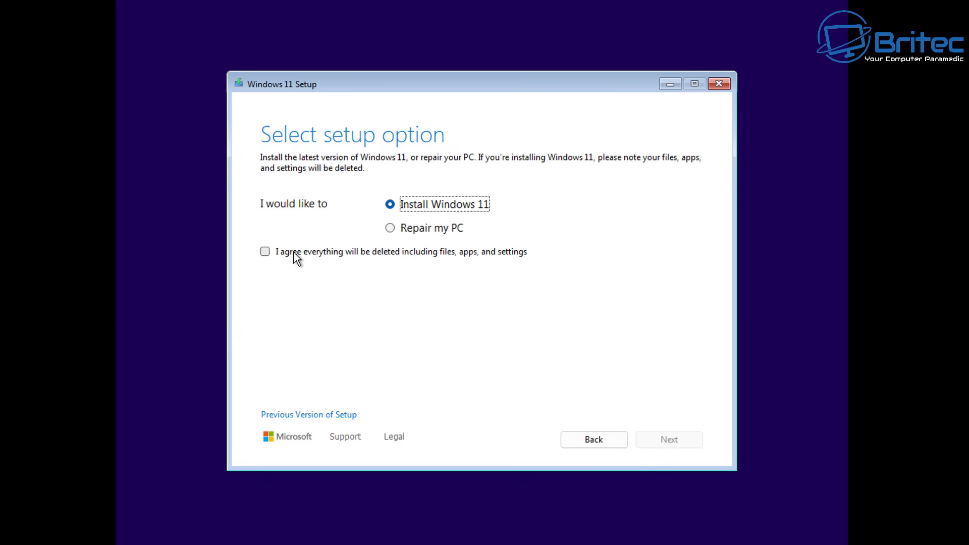
Step: Agree to delete all files, apps, and settings for the Windows 11 installation and continue without a product key
{"action": "left_click", "coordinate": [293, 252]}
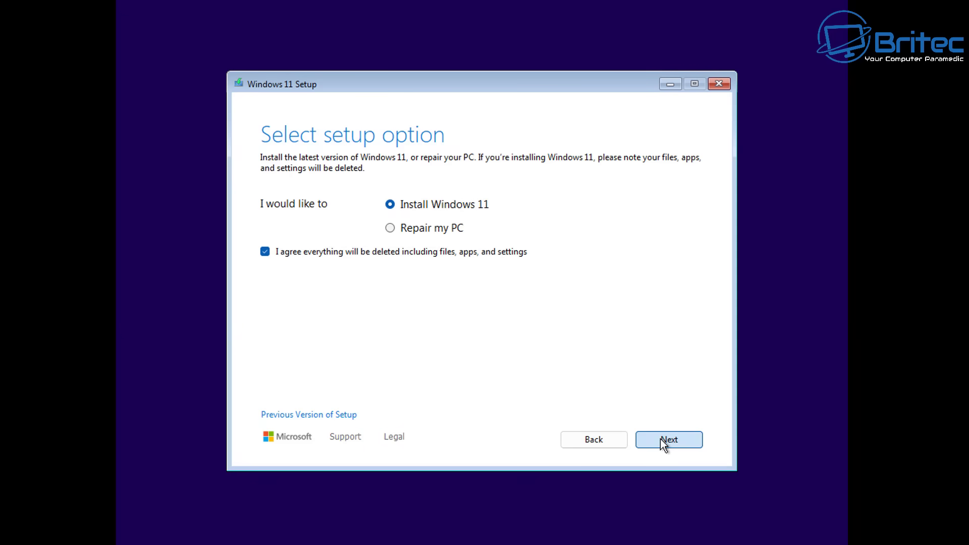
{"action": "left_click", "coordinate": [661, 440]}
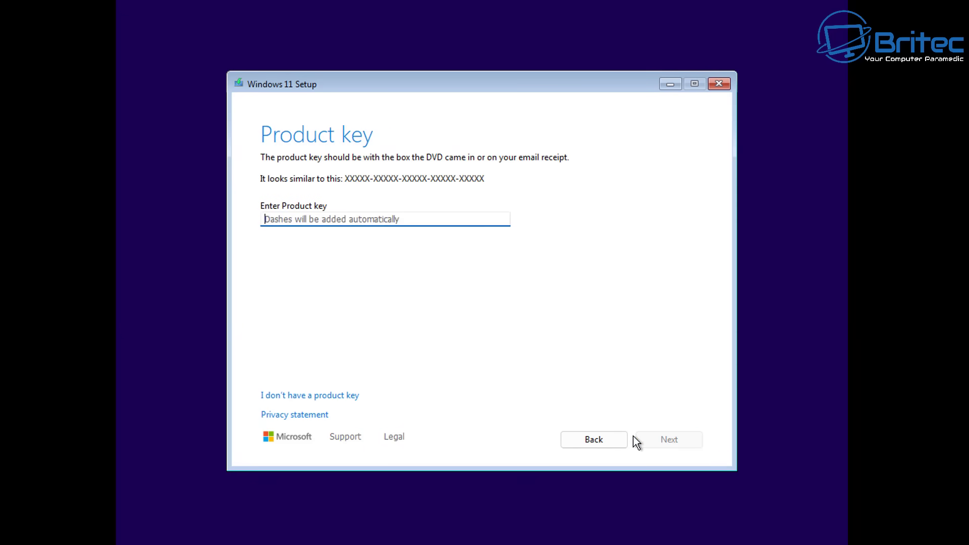
{"action": "left_click", "coordinate": [321, 396]}
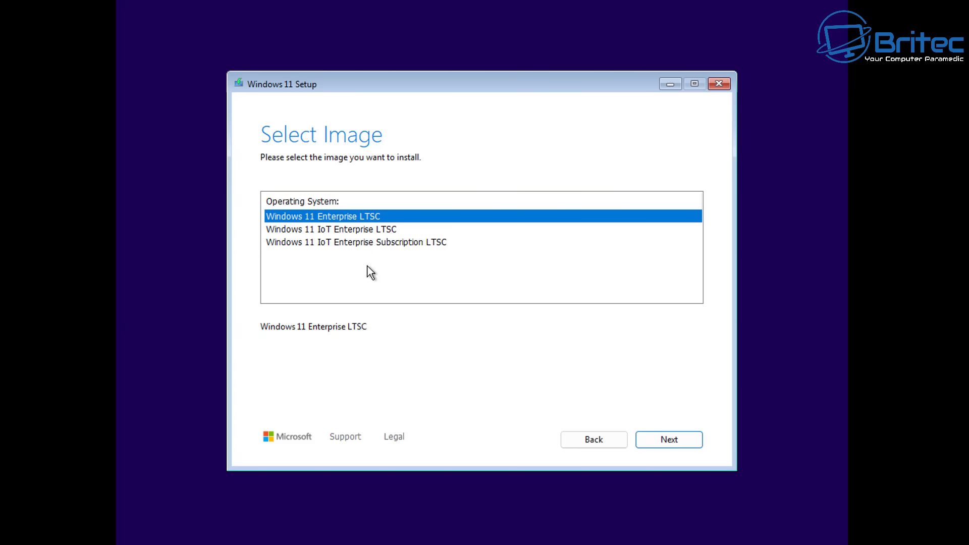
Step: Look through the available operating system images and choose Windows 11 Enterprise LTSC for installation
{"action": "left_click", "coordinate": [386, 230]}
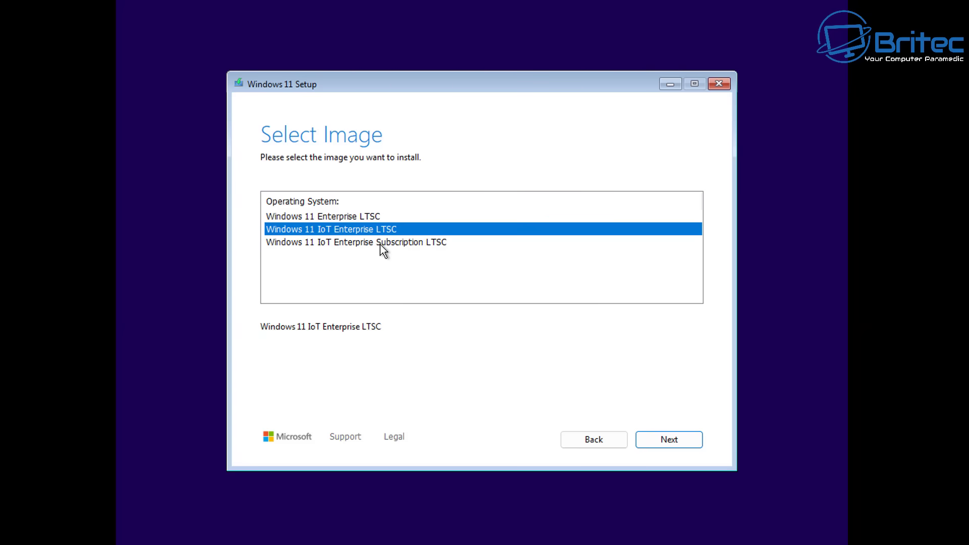
{"action": "left_click", "coordinate": [380, 244]}
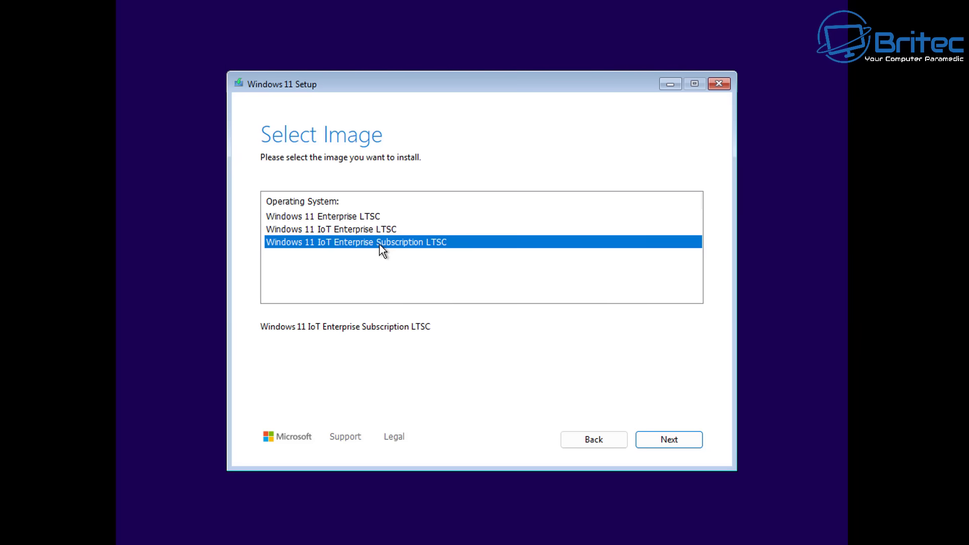
{"action": "left_click", "coordinate": [364, 216]}
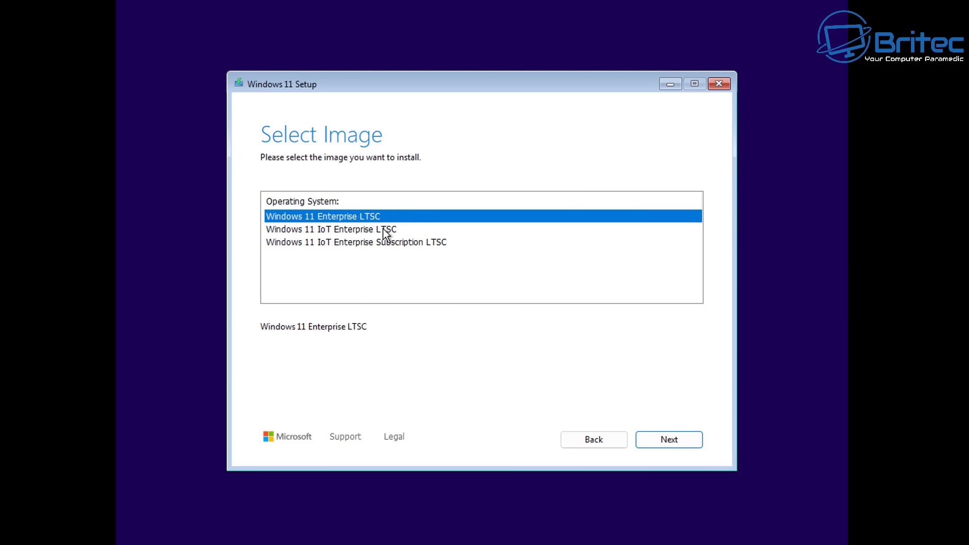
{"action": "left_click", "coordinate": [674, 444]}
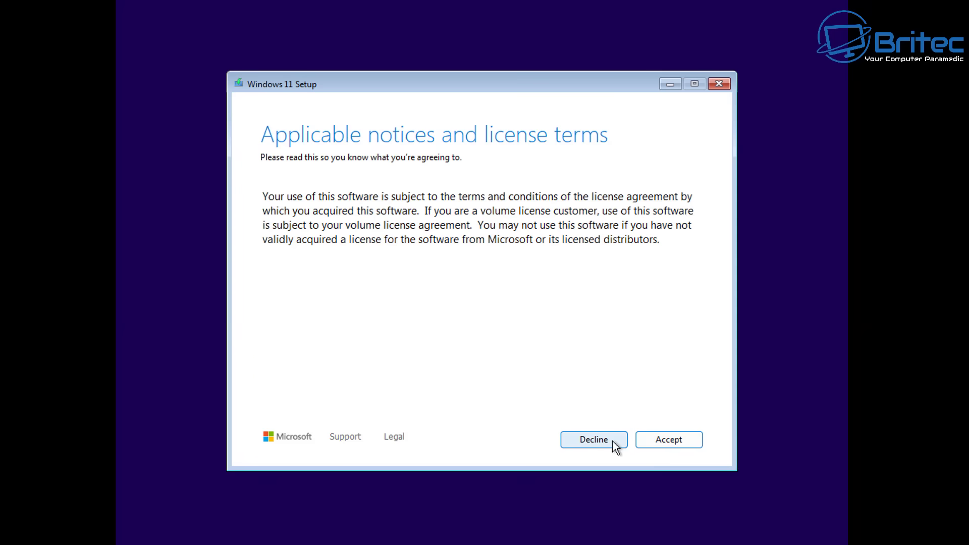
Step: Accept the license terms and start installing Windows 11 onto Disk 0 Unallocated Space
{"action": "left_click", "coordinate": [664, 446]}
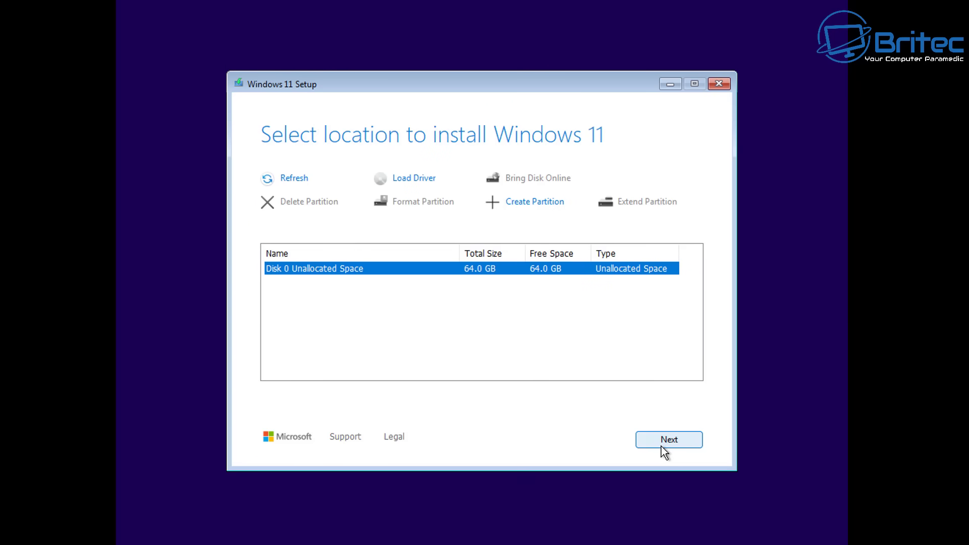
{"action": "left_click", "coordinate": [663, 439]}
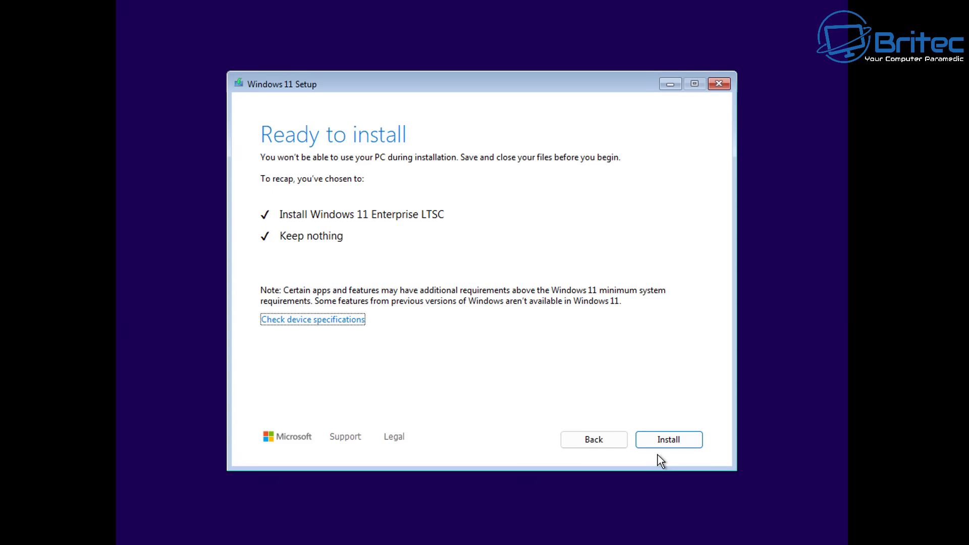
{"action": "left_click", "coordinate": [667, 444]}
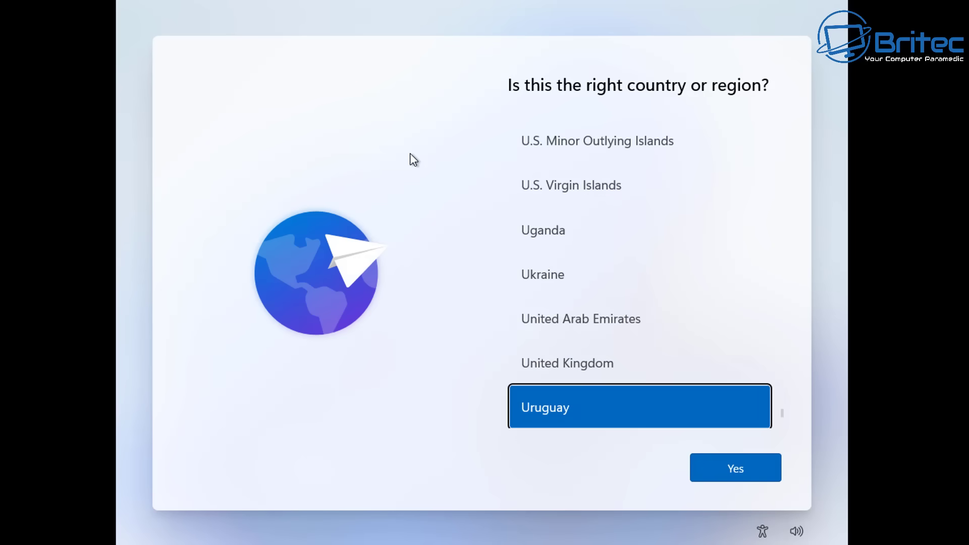
Step: Set the country or region to United Kingdom and confirm it
{"action": "key", "text": "Up"}
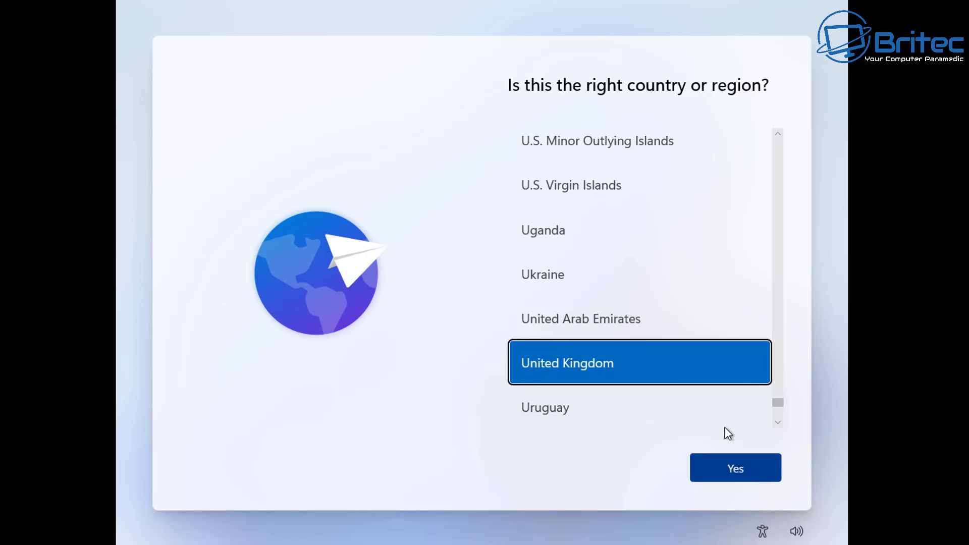
{"action": "left_click", "coordinate": [698, 371]}
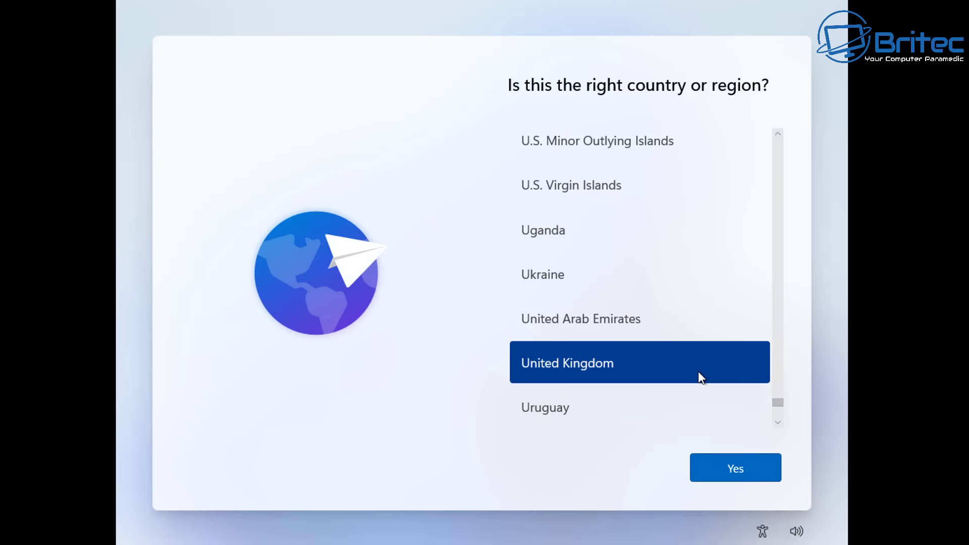
{"action": "left_click", "coordinate": [756, 479]}
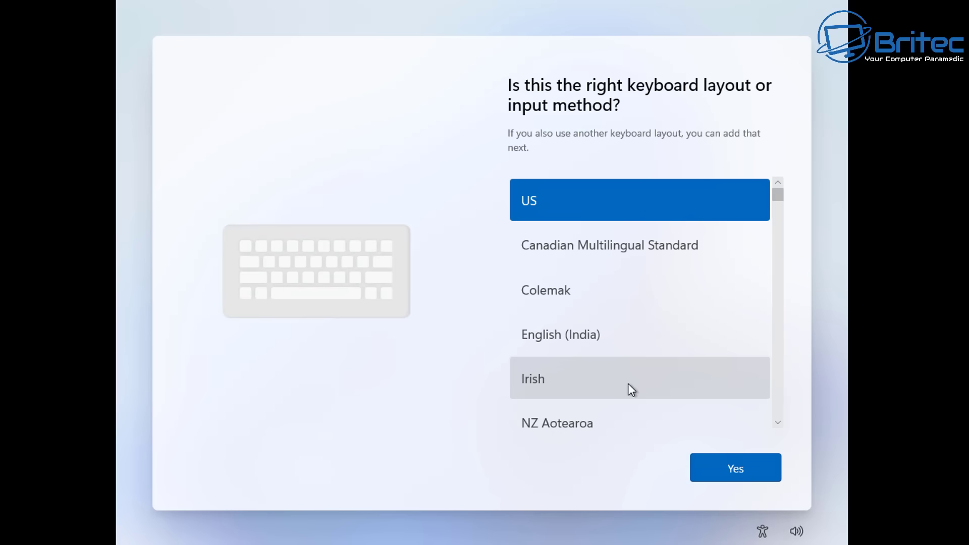
Step: Set the keyboard layout to United Kingdom and skip adding a second layout
{"action": "key", "text": "Down"}
{"action": "key", "text": "Down"}
{"action": "key", "text": "Down"}
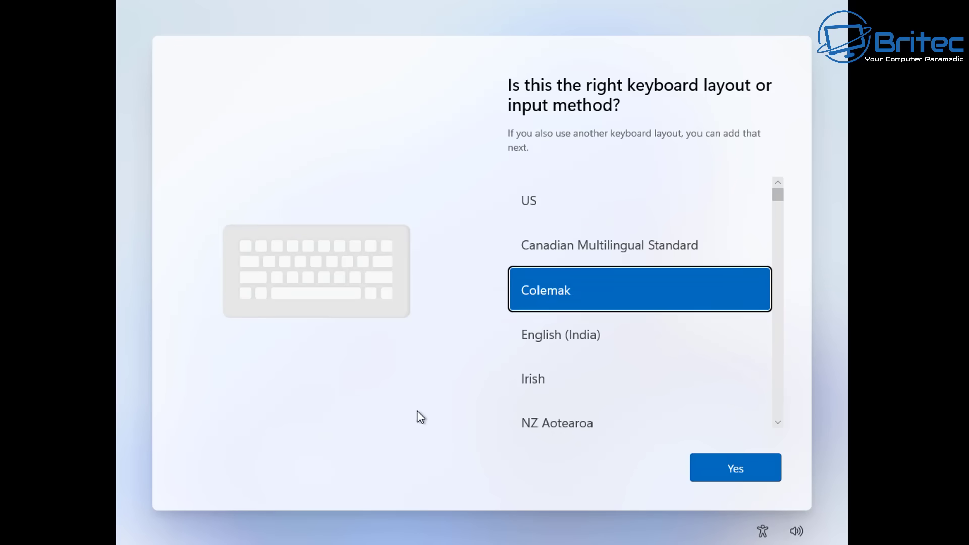
{"action": "key", "text": "Down"}
{"action": "key", "text": "Down"}
{"action": "key", "text": "Down"}
{"action": "key", "text": "Down"}
{"action": "key", "text": "Down"}
{"action": "key", "text": "Down"}
{"action": "key", "text": "Down"}
{"action": "key", "text": "Down"}
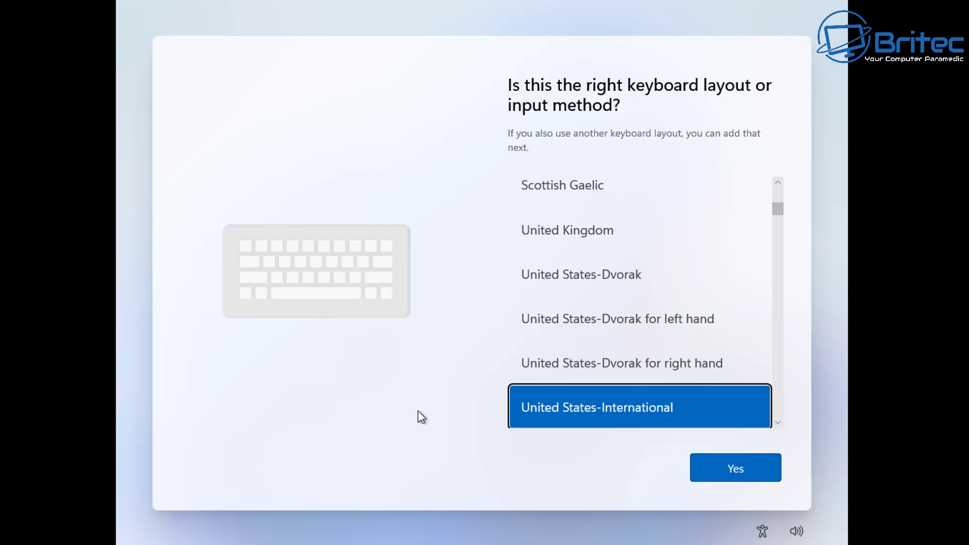
{"action": "key", "text": "Up"}
{"action": "key", "text": "Up"}
{"action": "key", "text": "Up"}
{"action": "key", "text": "Up"}
{"action": "key", "text": "Up"}
{"action": "key", "text": "Down"}
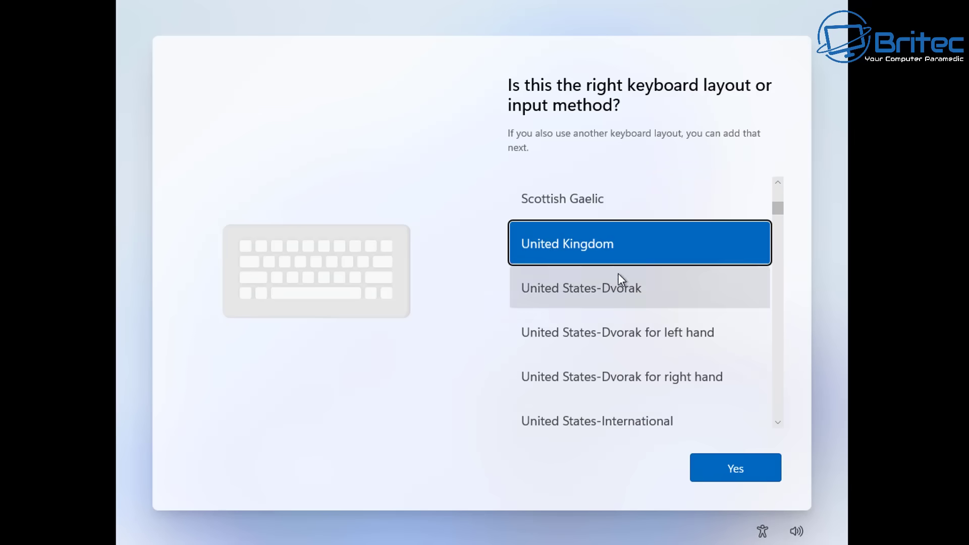
{"action": "left_click", "coordinate": [625, 244]}
{"action": "left_click", "coordinate": [755, 463]}
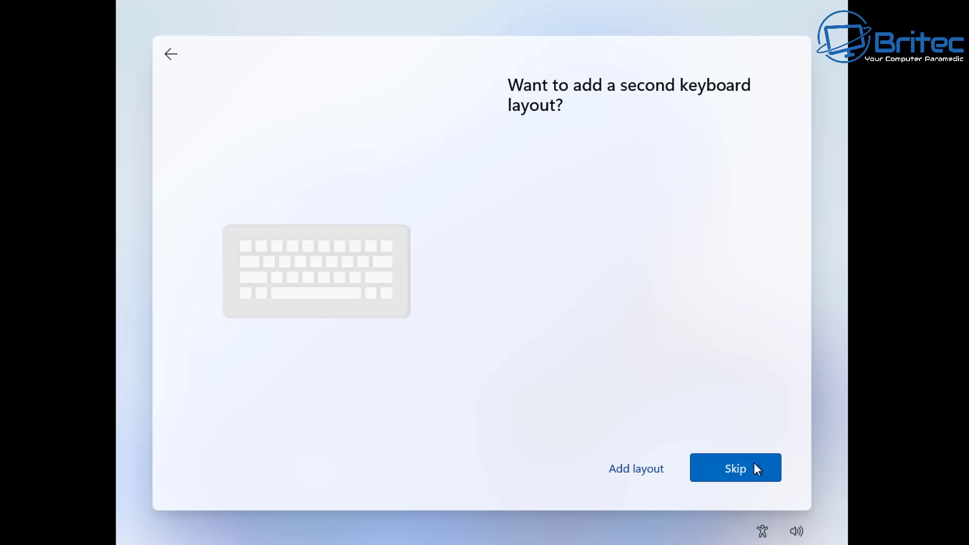
{"action": "left_click", "coordinate": [753, 464]}
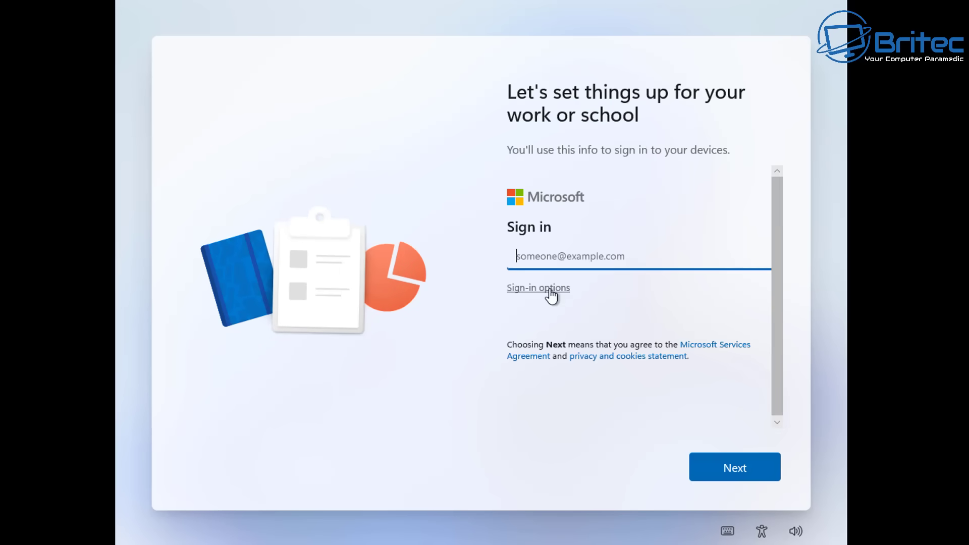
Step: Choose to join a domain instead of signing in with a Microsoft work or school account
{"action": "left_click", "coordinate": [551, 290]}
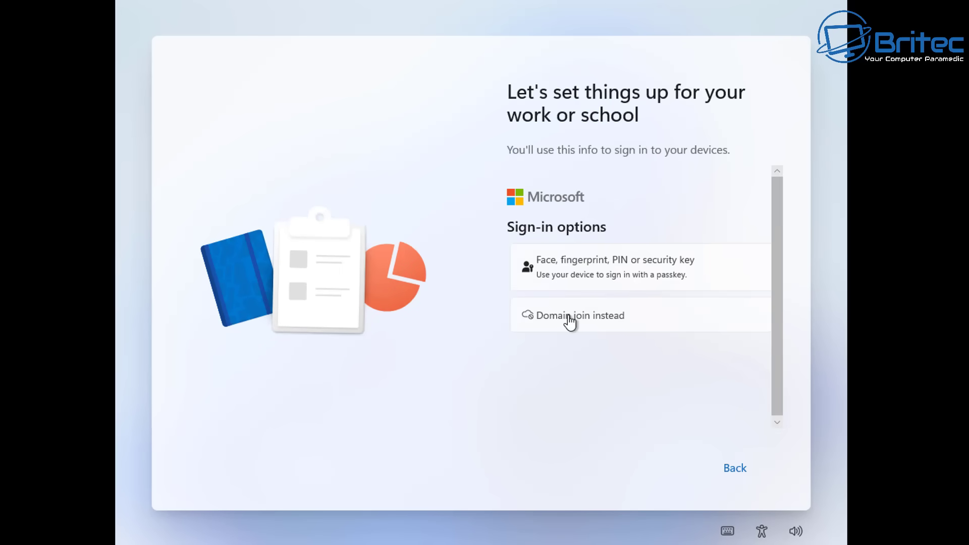
{"action": "left_click", "coordinate": [569, 321]}
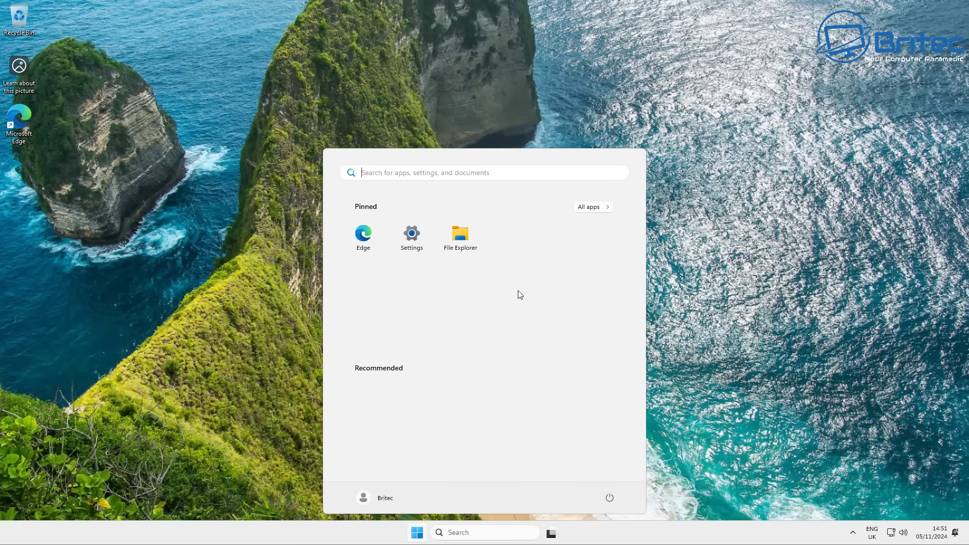
Step: Review the full list of installed apps, open Notepad to inspect its interface, and close it
{"action": "left_click", "coordinate": [598, 206]}
{"action": "scroll", "coordinate": [485, 272], "scroll_direction": "down", "scroll_amount": 5}
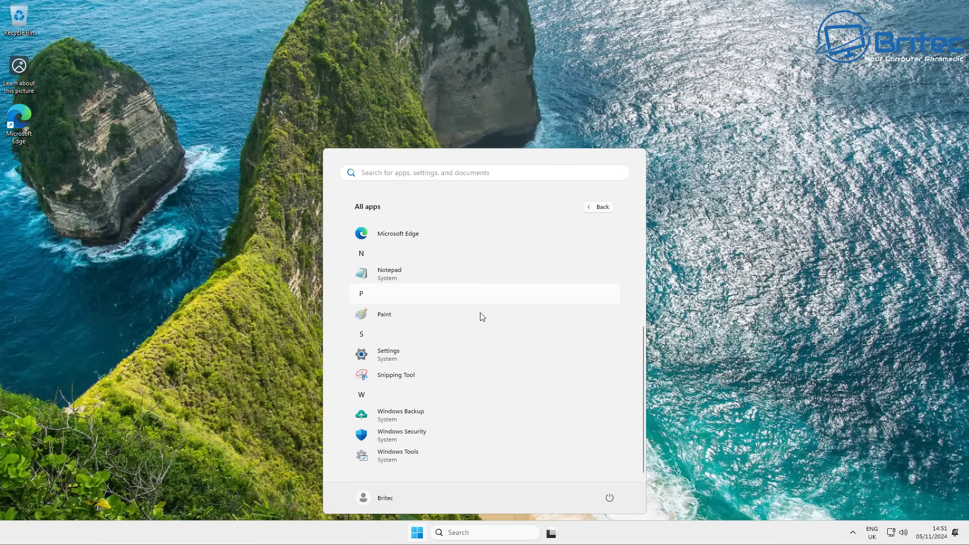
{"action": "scroll", "coordinate": [486, 425], "scroll_direction": "up", "scroll_amount": 5}
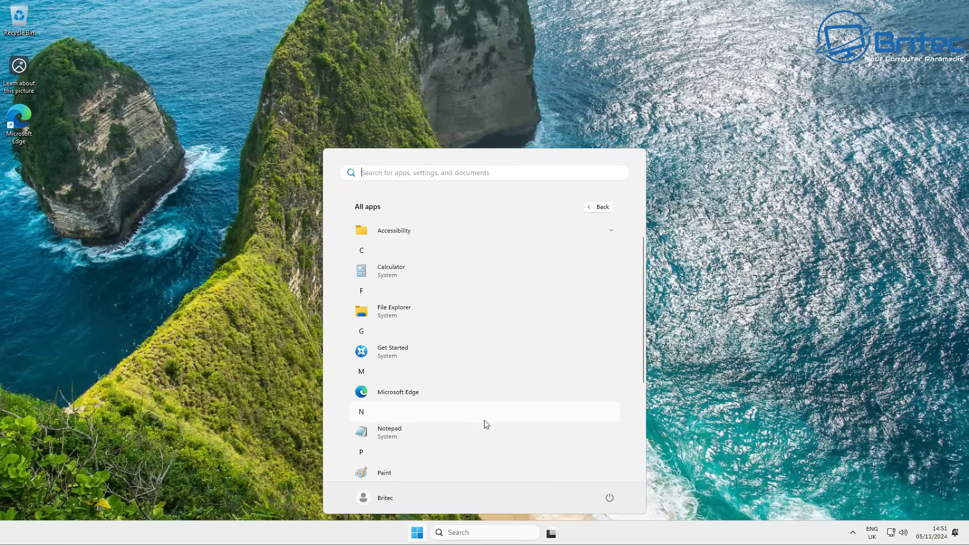
{"action": "scroll", "coordinate": [485, 418], "scroll_direction": "down", "scroll_amount": 2}
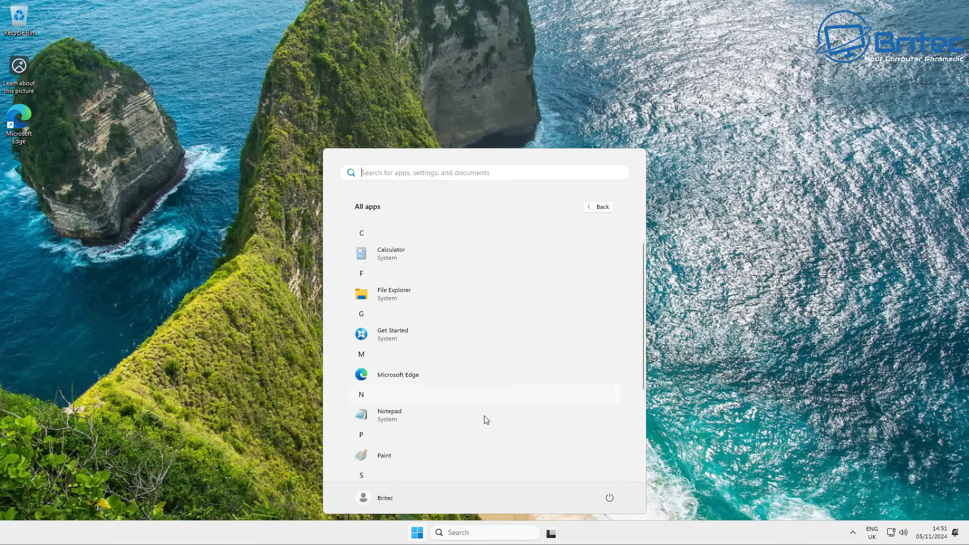
{"action": "left_click", "coordinate": [407, 382]}
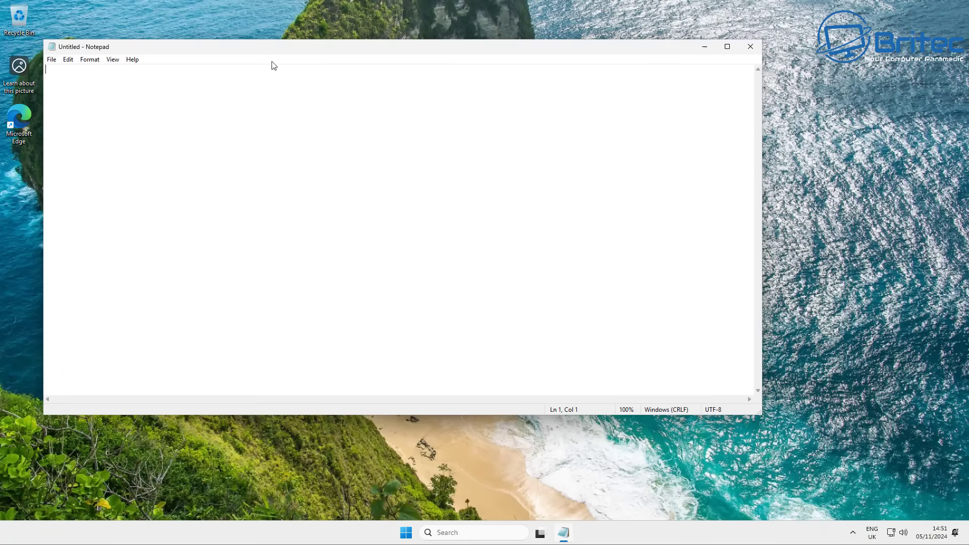
{"action": "left_click_drag", "start_coordinate": [277, 47], "coordinate": [357, 93]}
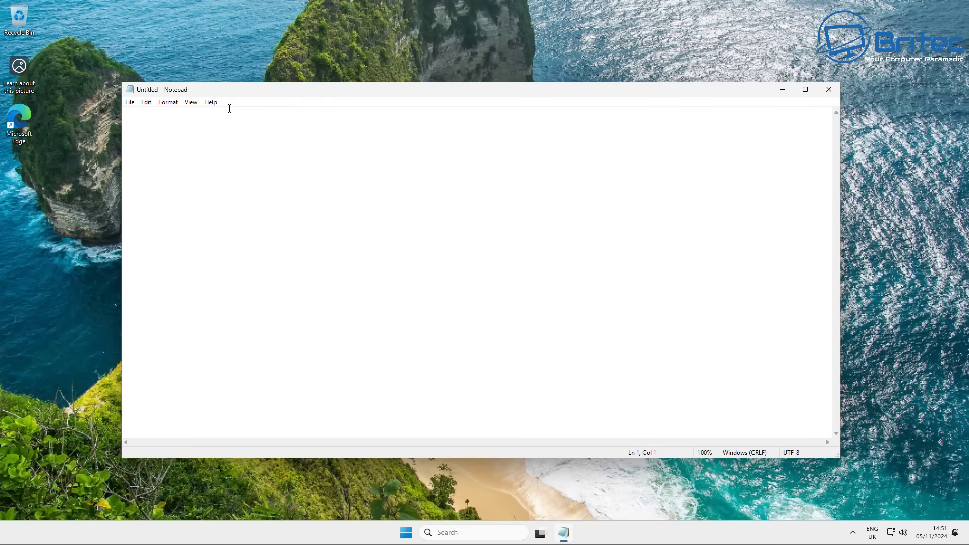
{"action": "left_click", "coordinate": [828, 89]}
Step: Open Paint from the full list of installed apps to inspect its interface, and close it
{"action": "left_click", "coordinate": [417, 533]}
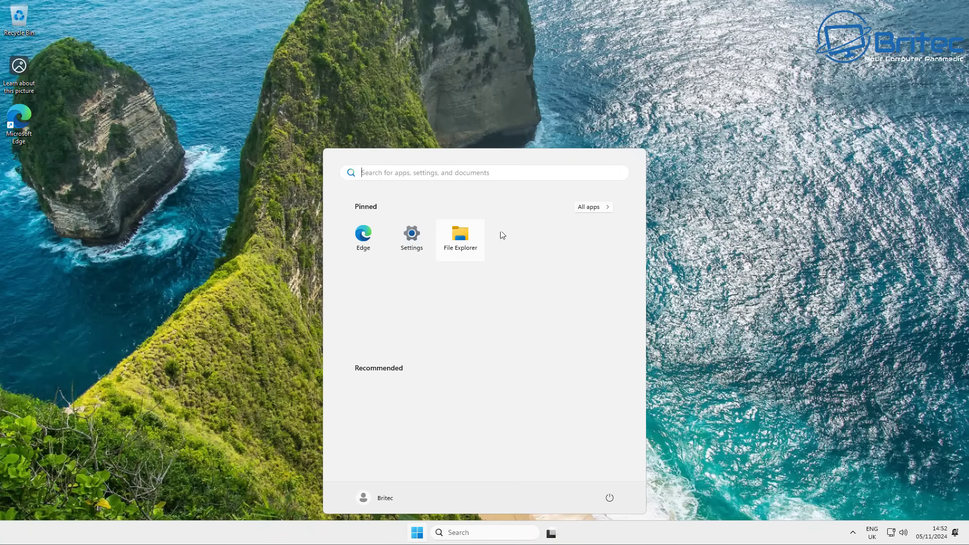
{"action": "left_click", "coordinate": [589, 208]}
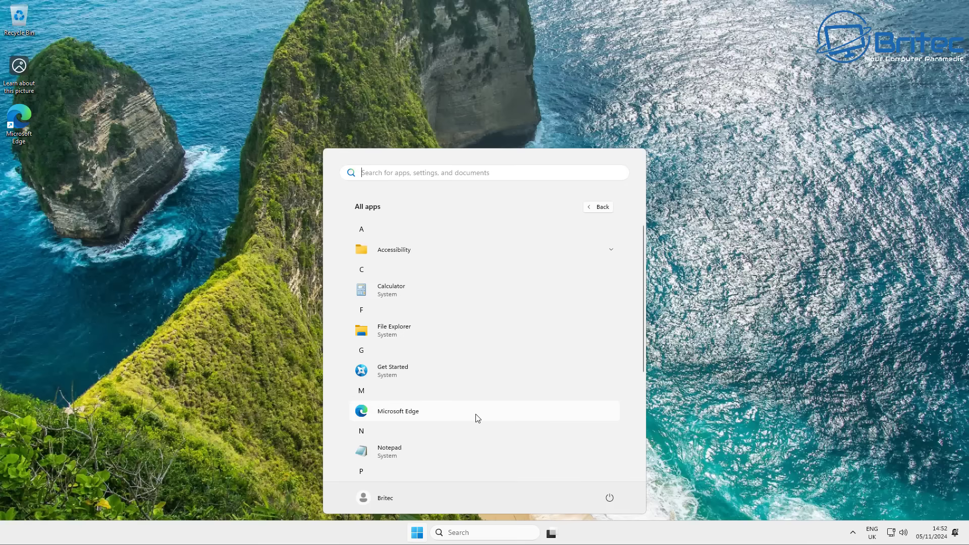
{"action": "scroll", "coordinate": [477, 418], "scroll_direction": "down", "scroll_amount": 3}
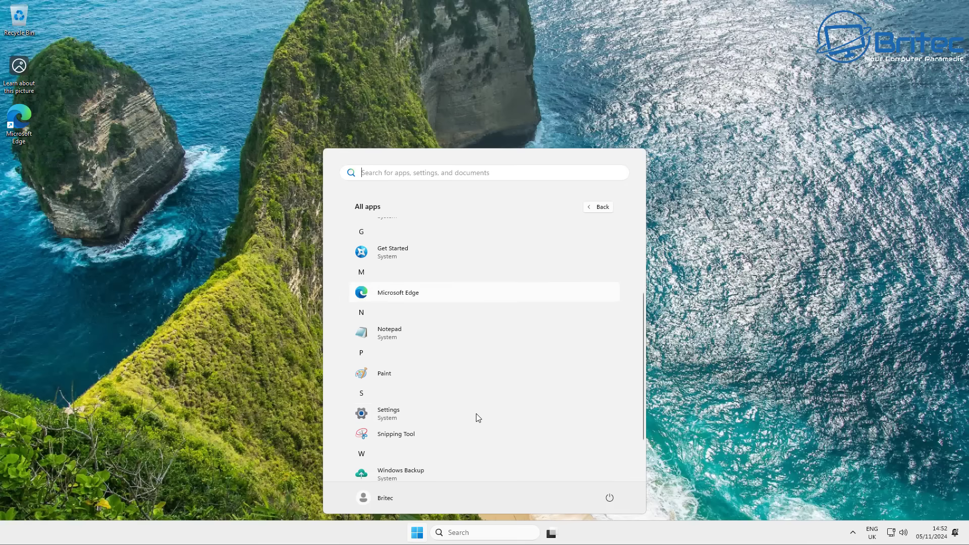
{"action": "left_click", "coordinate": [413, 373]}
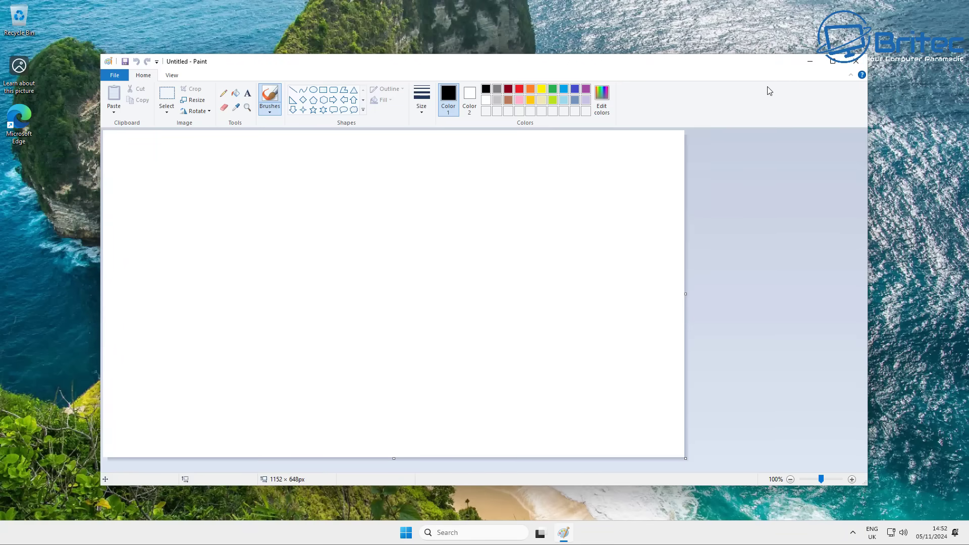
{"action": "left_click", "coordinate": [855, 63]}
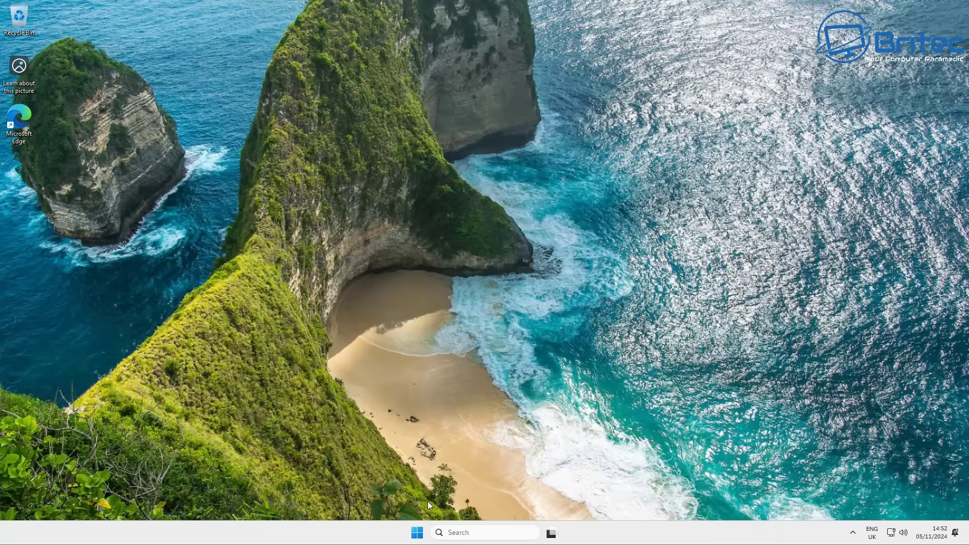
Step: Open Snipping Tool from the full list of installed apps and reposition its window to inspect it
{"action": "left_click", "coordinate": [419, 531]}
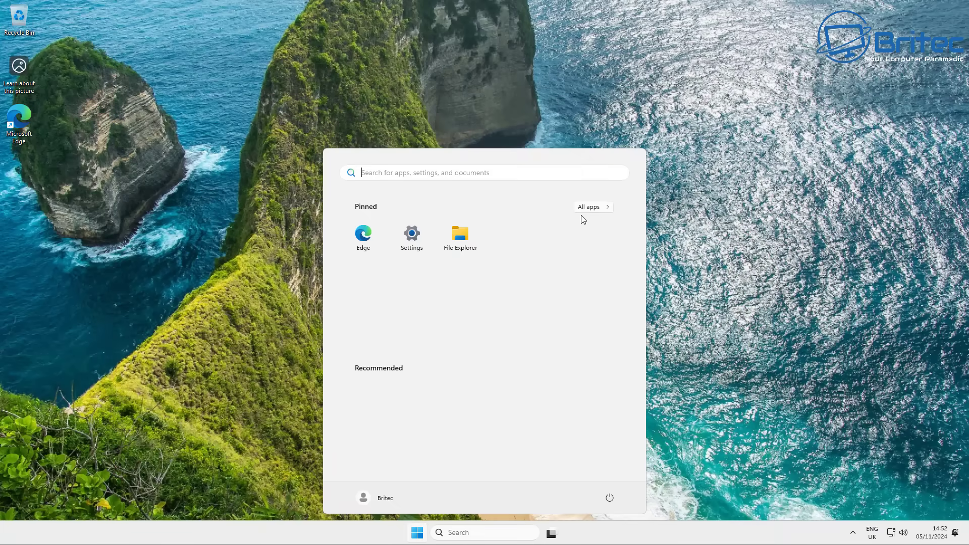
{"action": "left_click", "coordinate": [592, 207]}
{"action": "scroll", "coordinate": [461, 341], "scroll_direction": "down", "scroll_amount": 4}
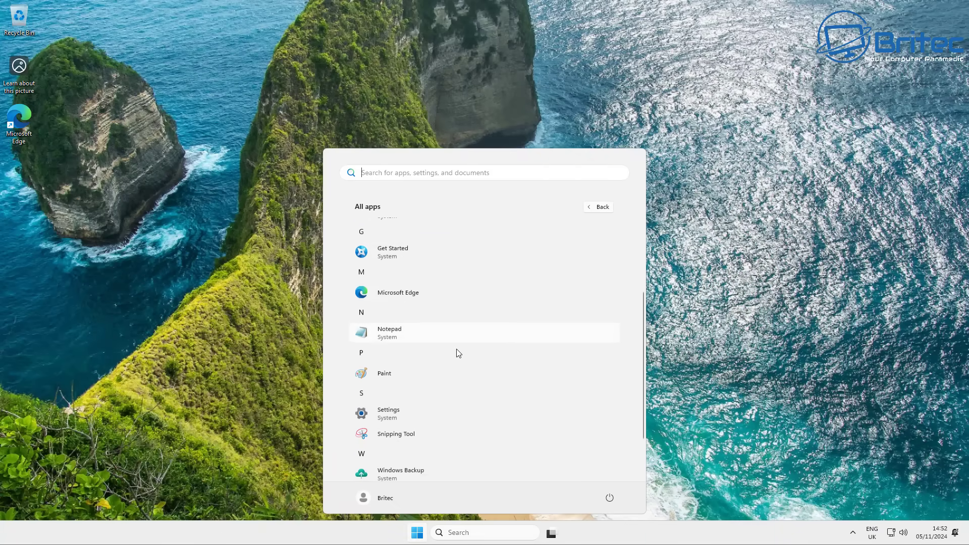
{"action": "scroll", "coordinate": [459, 353], "scroll_direction": "down", "scroll_amount": 1}
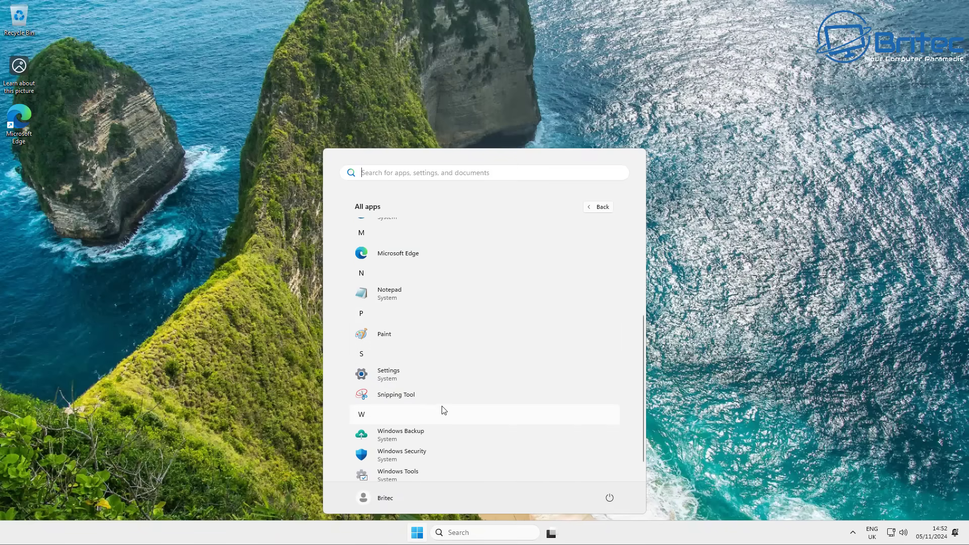
{"action": "left_click", "coordinate": [410, 395]}
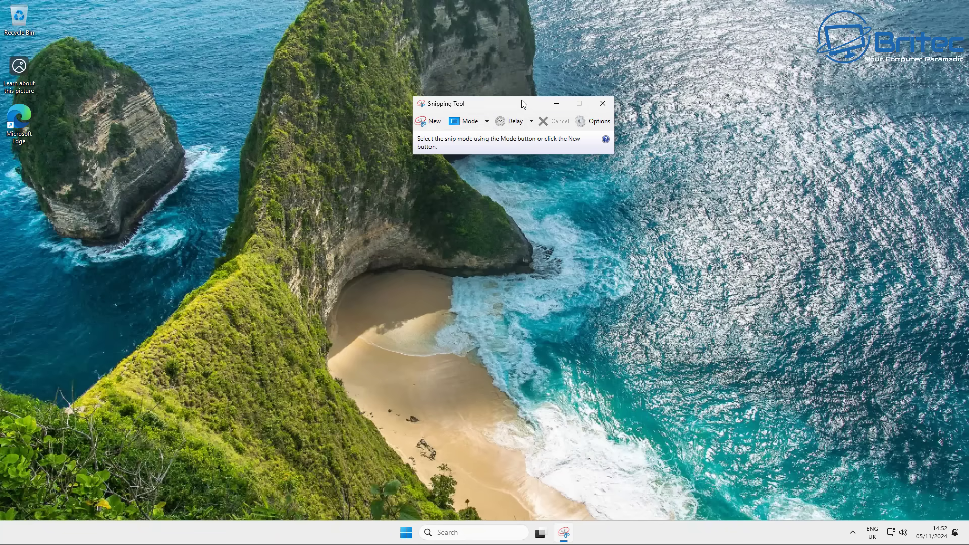
{"action": "left_click_drag", "start_coordinate": [522, 104], "coordinate": [477, 122]}
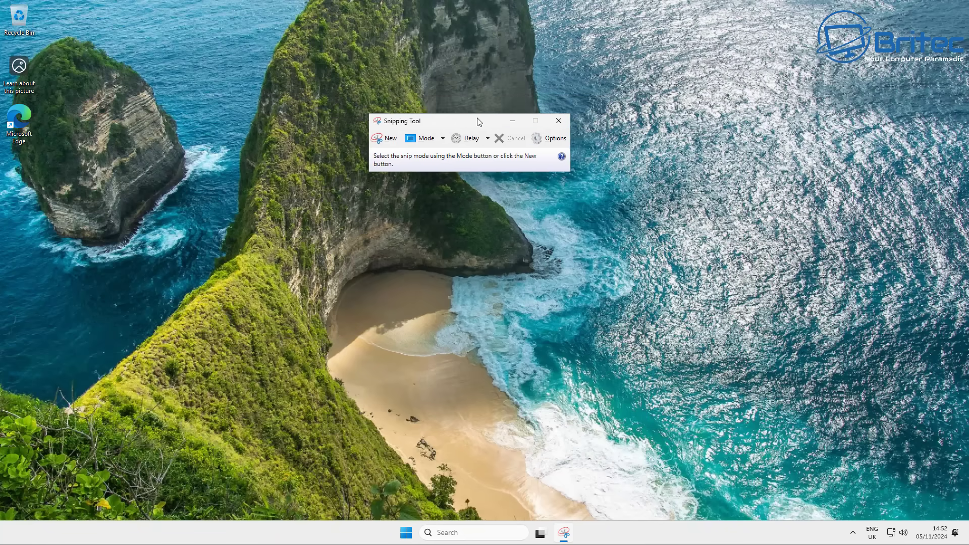
Step: Close Snipping Tool, then open Windows Tools from the full list of installed apps and enlarge its window to show every tool
{"action": "left_click", "coordinate": [556, 122]}
{"action": "left_click", "coordinate": [417, 532]}
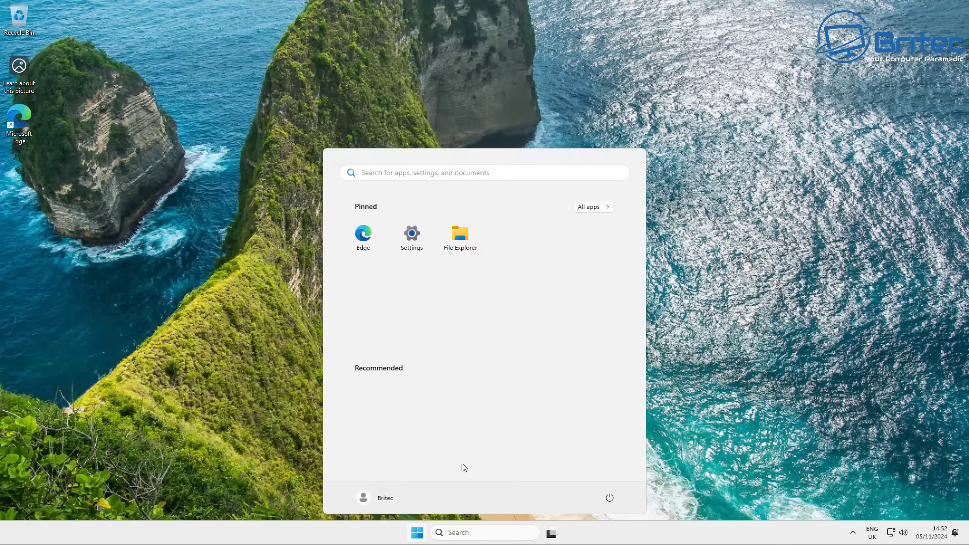
{"action": "left_click", "coordinate": [589, 207]}
{"action": "scroll", "coordinate": [464, 384], "scroll_direction": "down", "scroll_amount": 5}
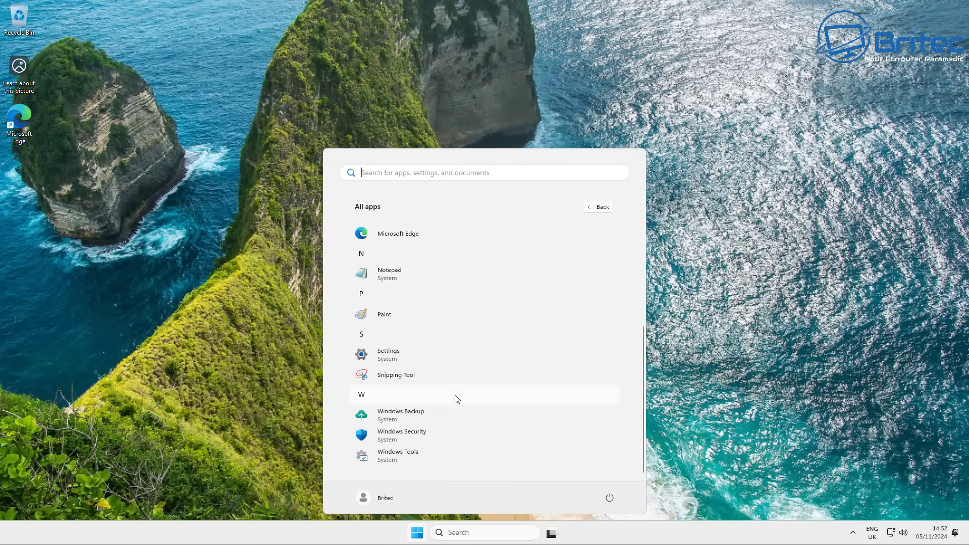
{"action": "left_click", "coordinate": [443, 457]}
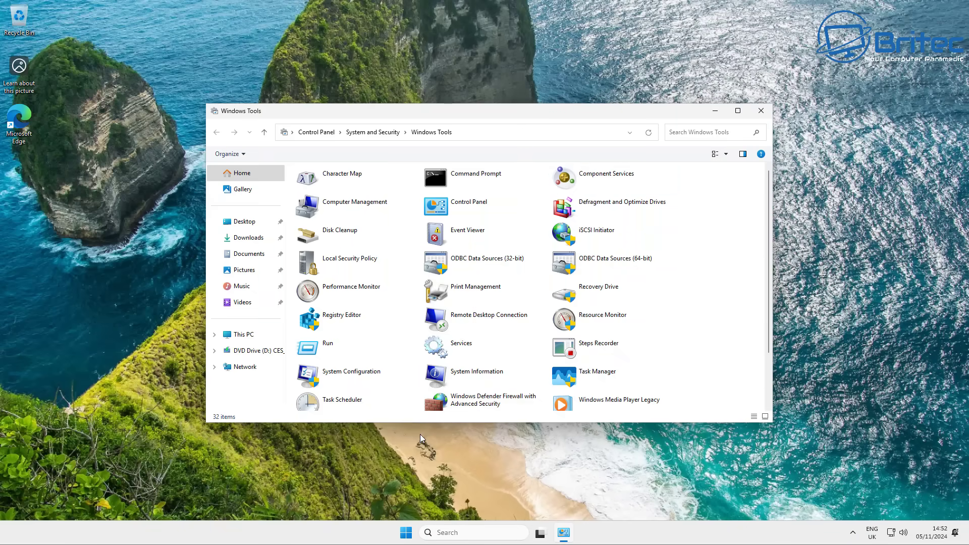
{"action": "left_click_drag", "start_coordinate": [425, 422], "coordinate": [396, 513]}
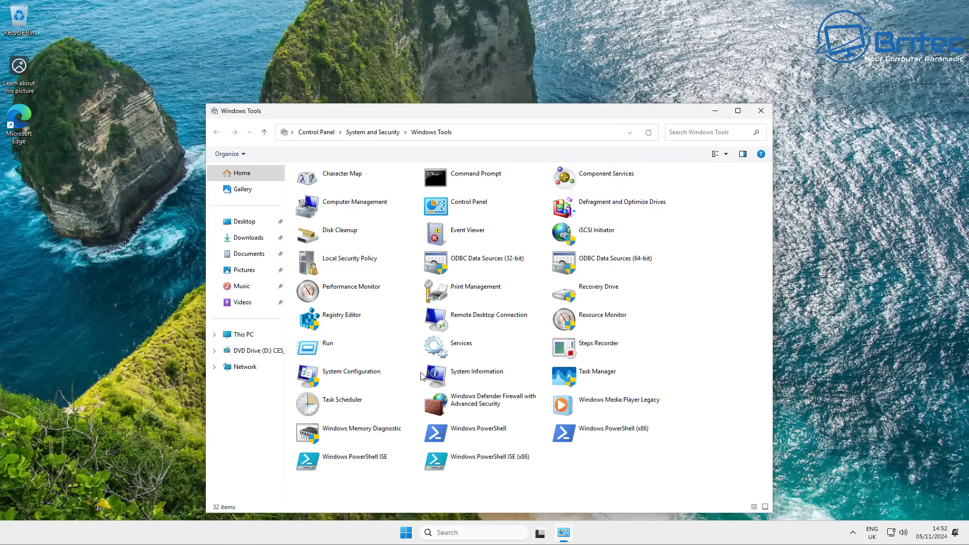
Step: Open Registry Editor from Windows Tools to inspect its registry hives, and close it
{"action": "left_click", "coordinate": [340, 326]}
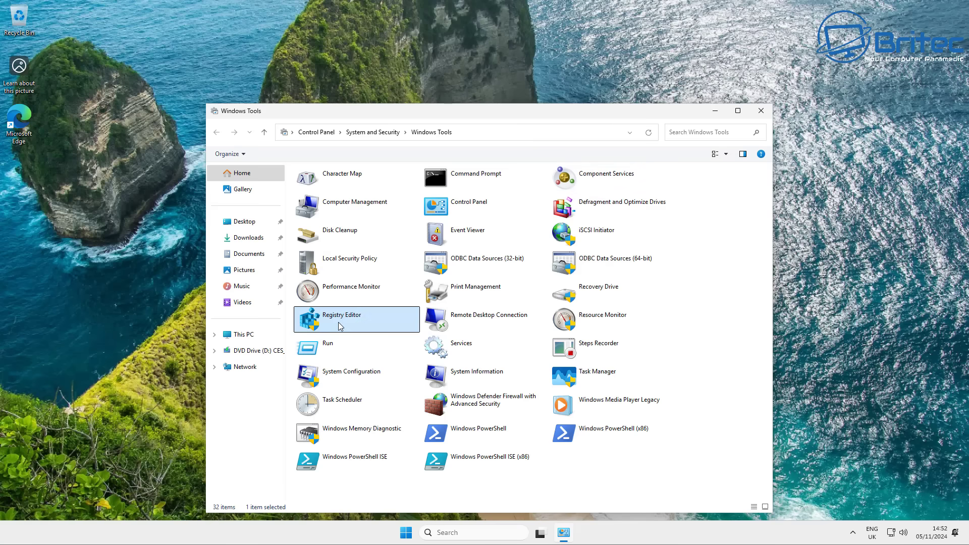
{"action": "double_click", "coordinate": [340, 326]}
{"action": "key", "text": "Return"}
{"action": "key", "text": "super"}
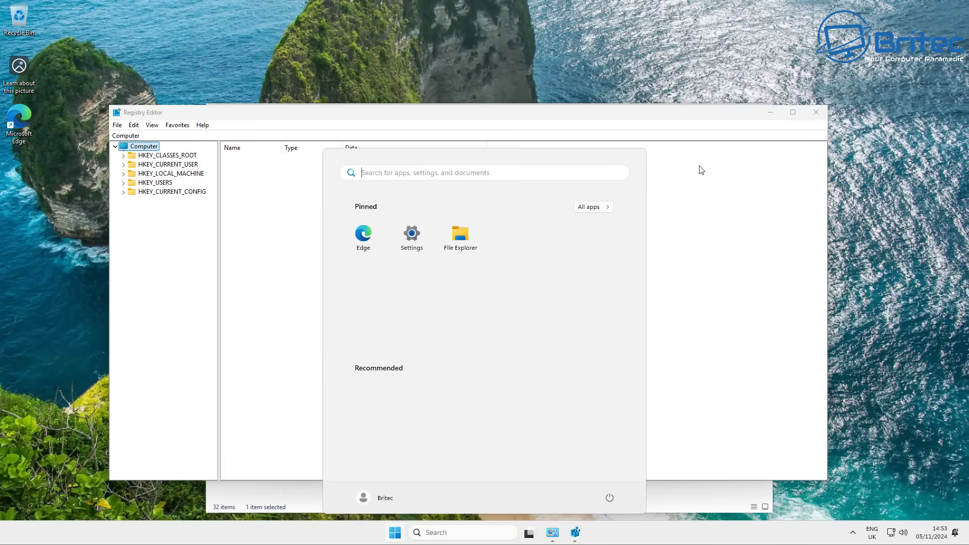
{"action": "left_click", "coordinate": [816, 112]}
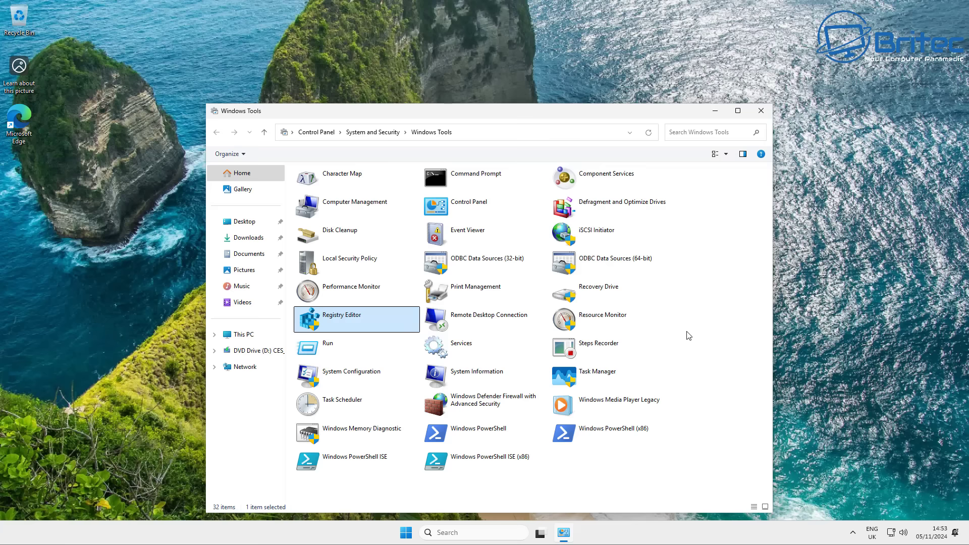
Step: Open Task Manager maximized from Windows Tools, inspect its processes and CPU performance, and close both windows
{"action": "left_click", "coordinate": [589, 376]}
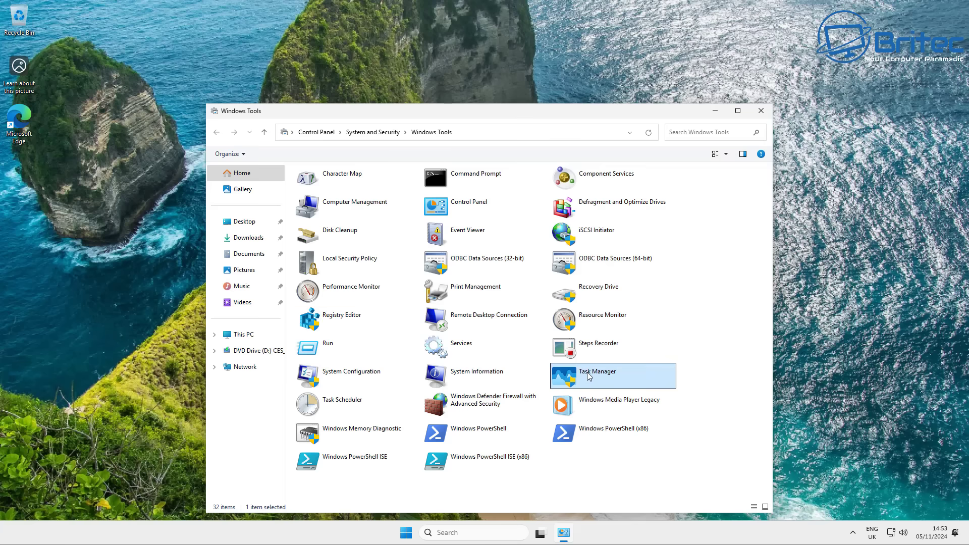
{"action": "double_click", "coordinate": [588, 376]}
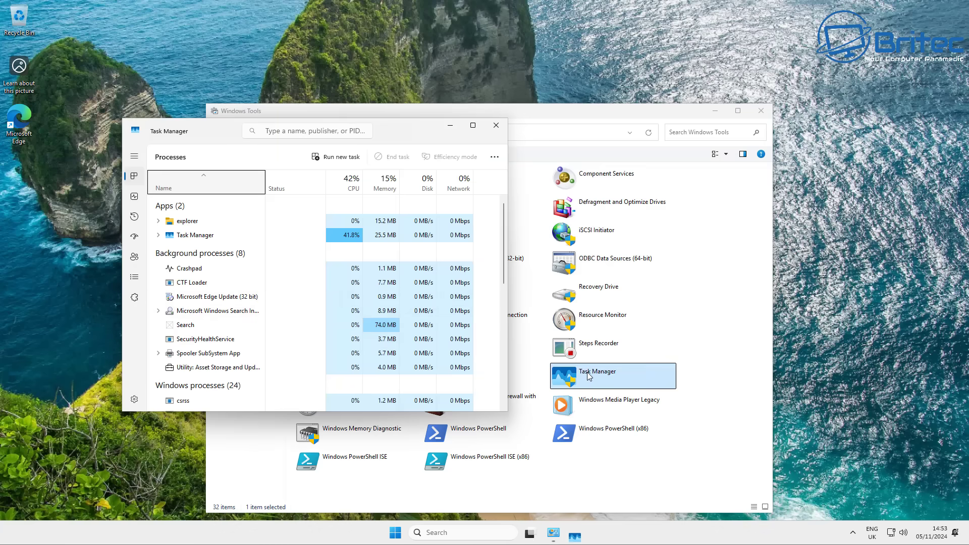
{"action": "left_click", "coordinate": [473, 126]}
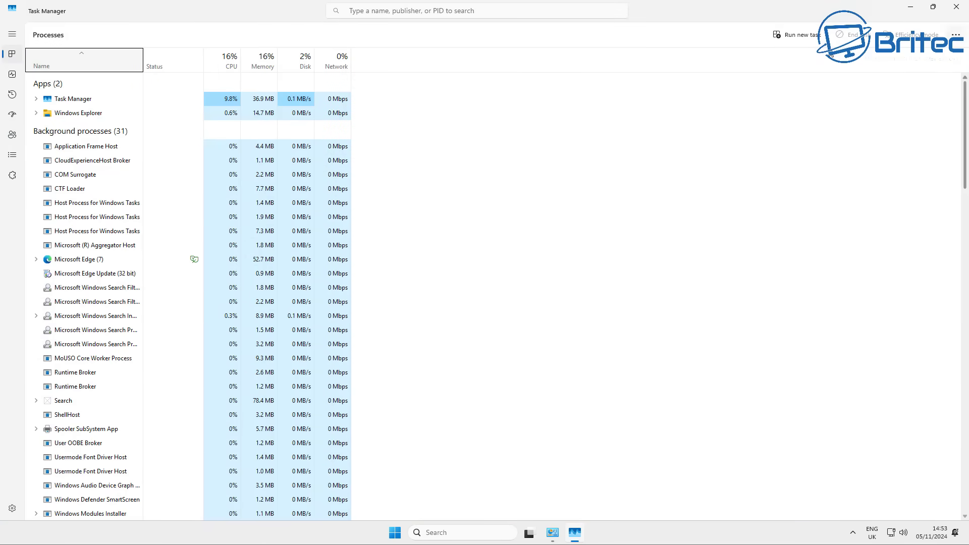
{"action": "left_click", "coordinate": [16, 76]}
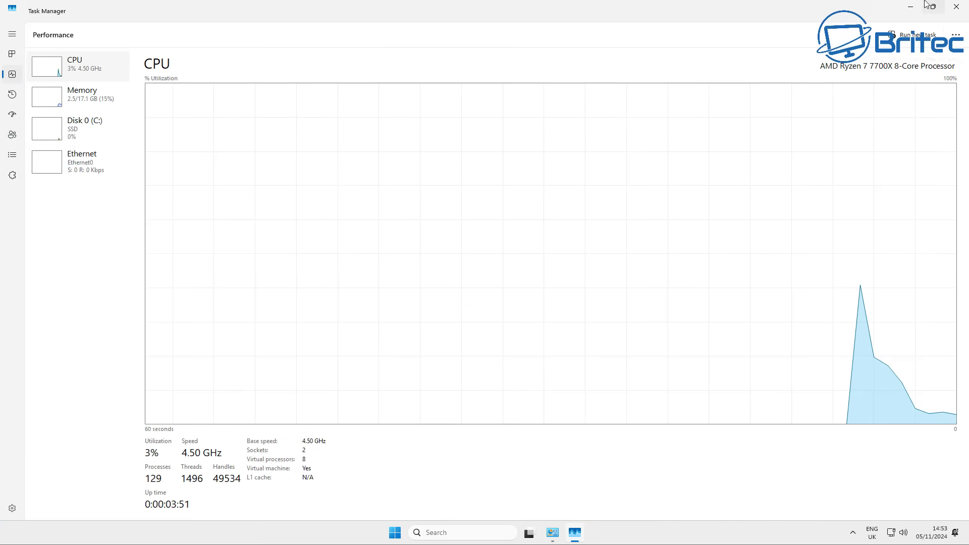
{"action": "left_click", "coordinate": [956, 6]}
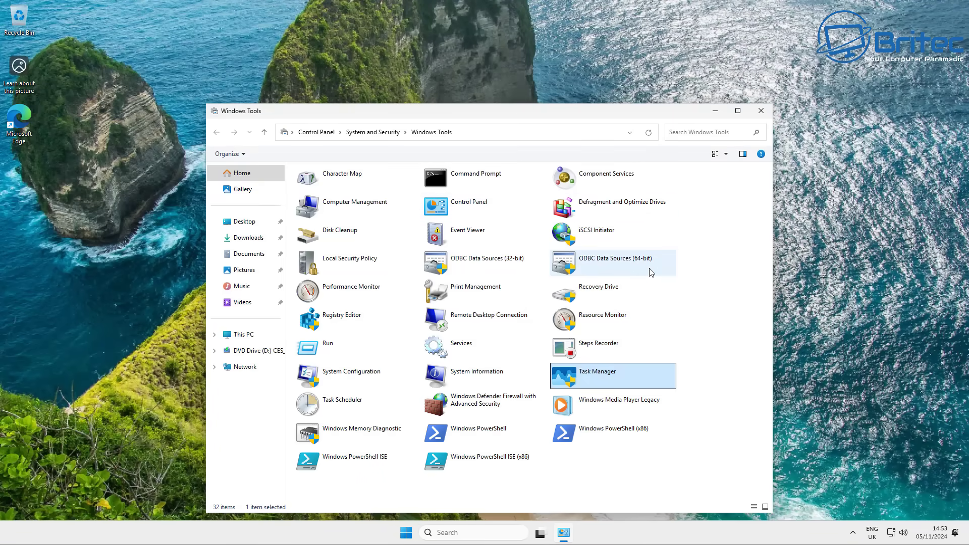
{"action": "left_click", "coordinate": [757, 114]}
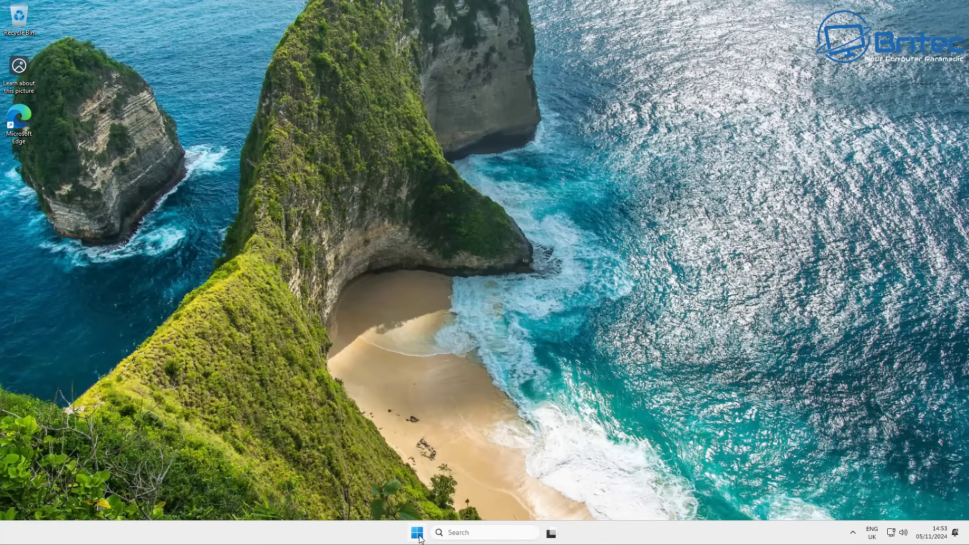
Step: Open the system's About information, highlight the Windows version and edition under Windows specifications, and close it
{"action": "right_click", "coordinate": [416, 533]}
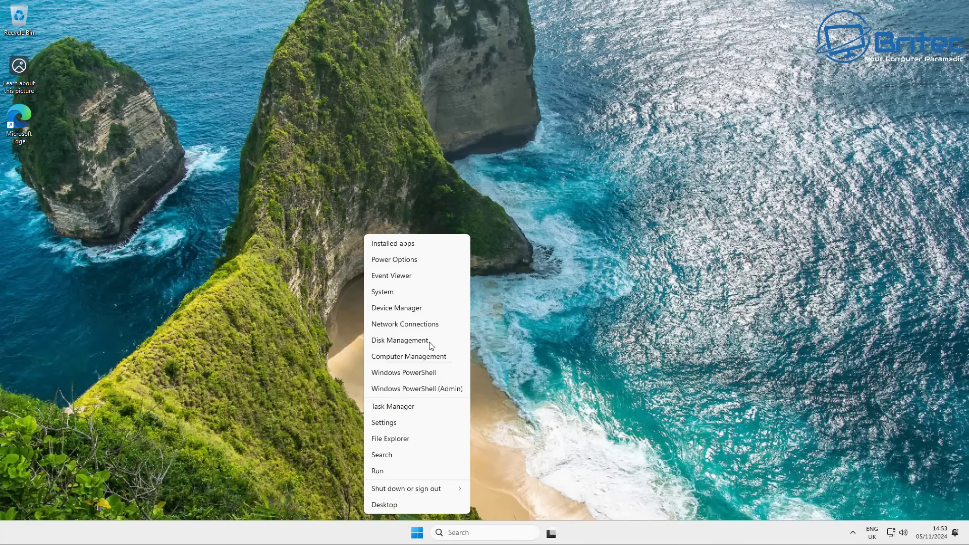
{"action": "left_click", "coordinate": [414, 301]}
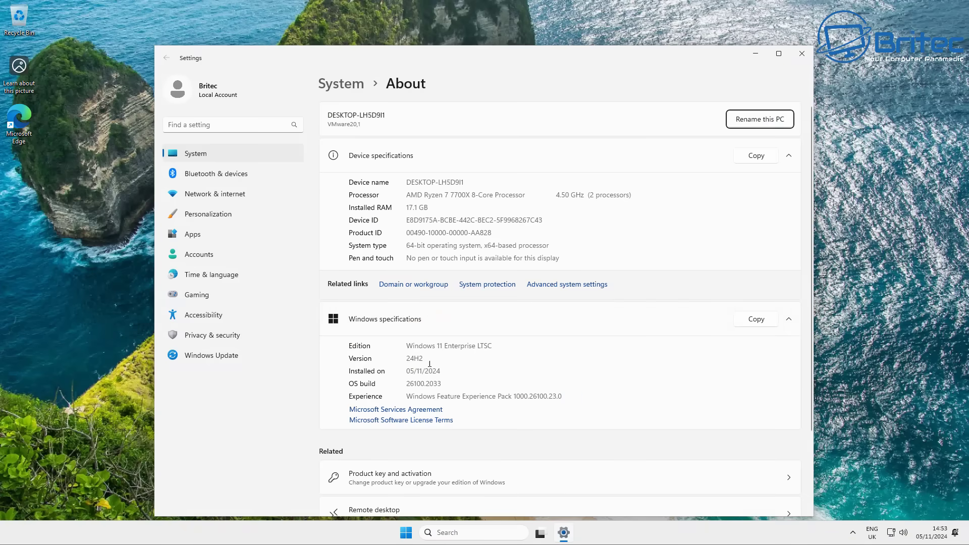
{"action": "left_click_drag", "start_coordinate": [493, 347], "coordinate": [404, 360]}
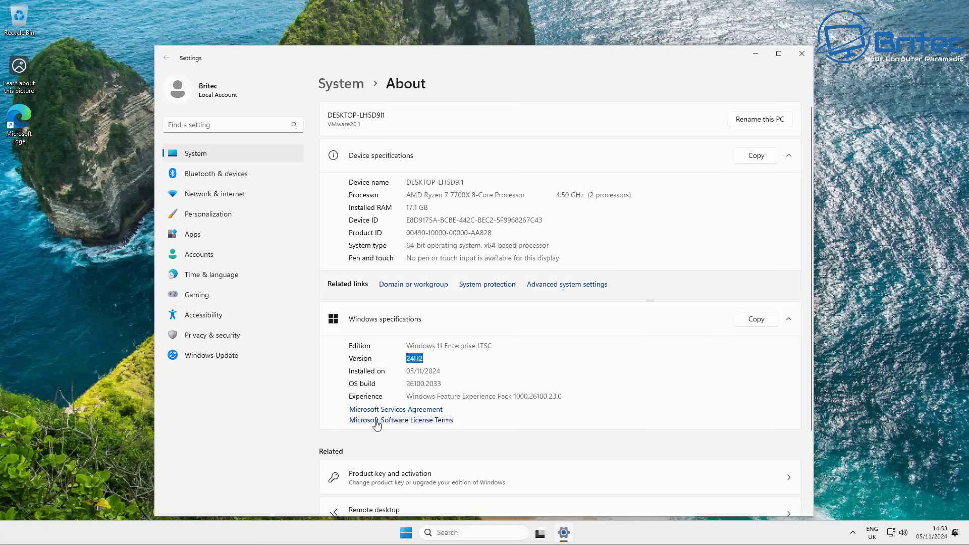
{"action": "left_click_drag", "start_coordinate": [493, 346], "coordinate": [398, 342]}
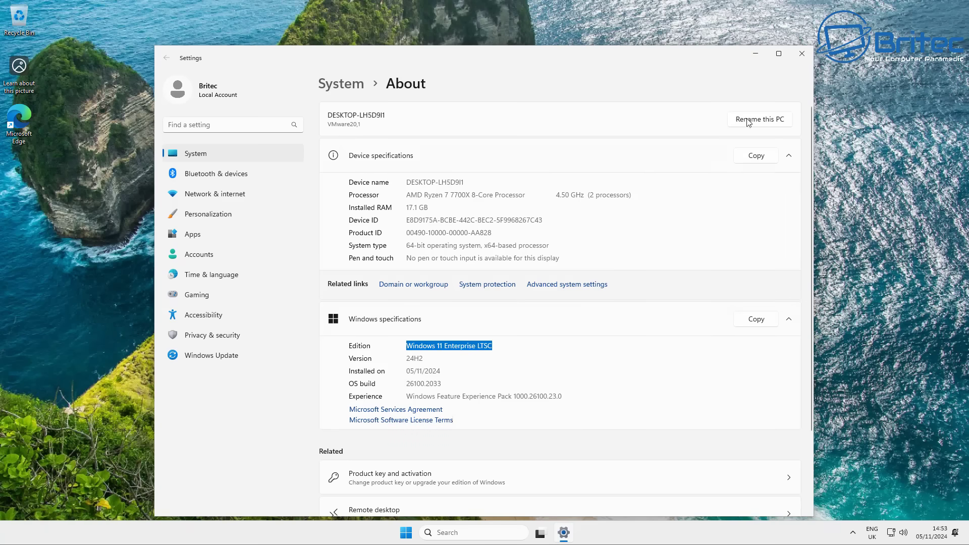
{"action": "left_click", "coordinate": [800, 56]}
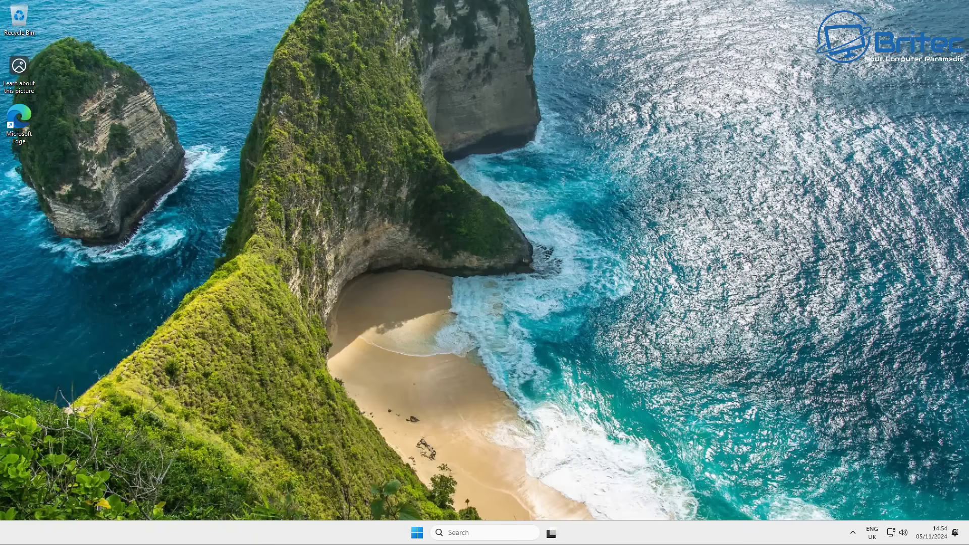
Step: Search for cmd, run Command Prompt as administrator with the elevation approved, and reposition its window
{"action": "left_click", "coordinate": [418, 538]}
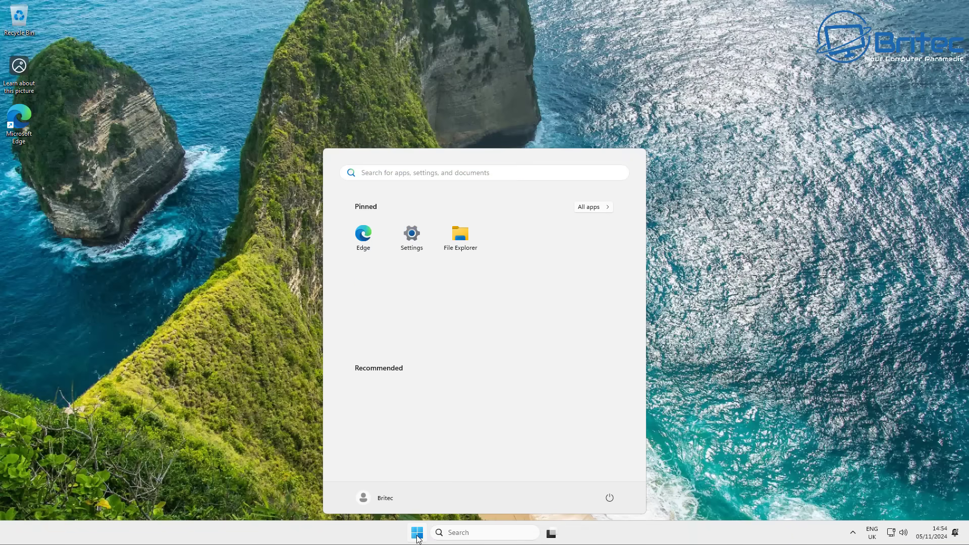
{"action": "type", "text": "cmd"}
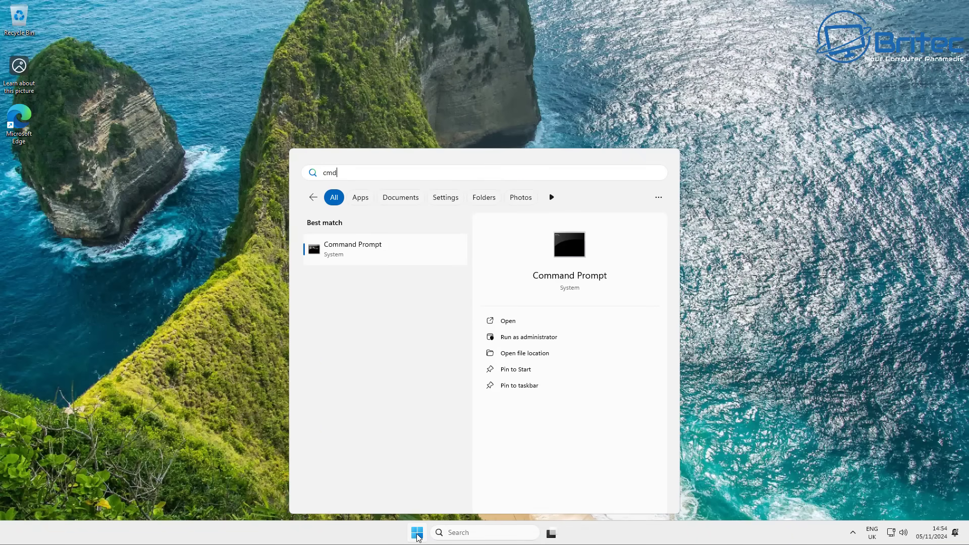
{"action": "left_click", "coordinate": [525, 338]}
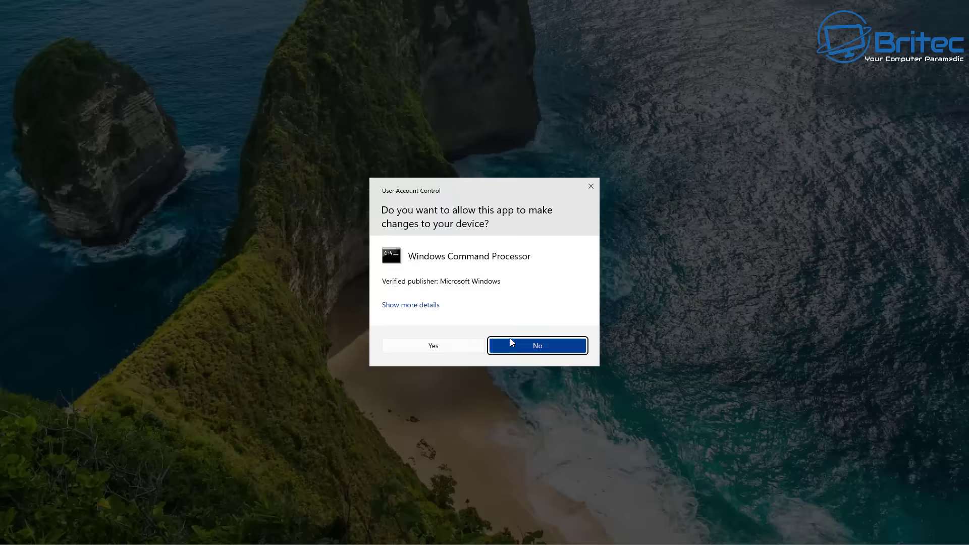
{"action": "left_click", "coordinate": [433, 346]}
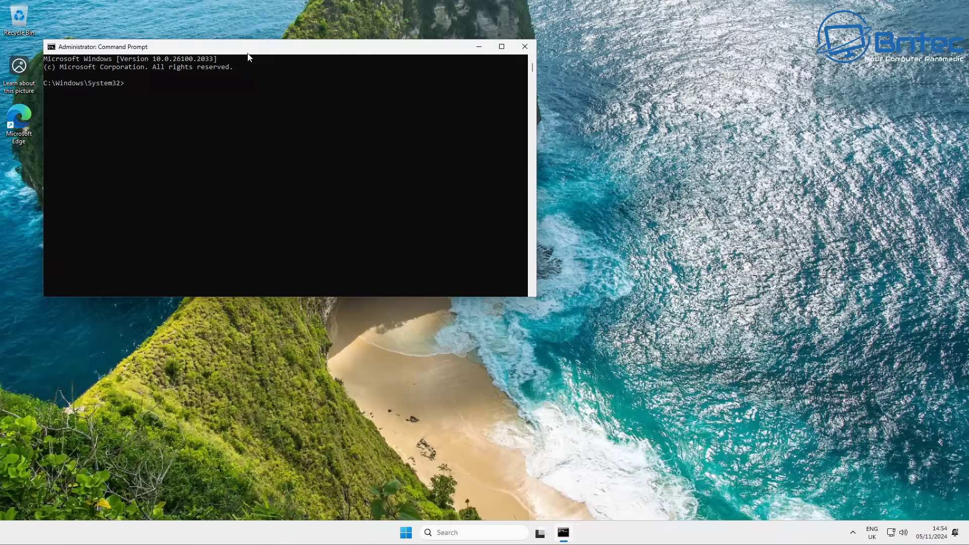
{"action": "left_click_drag", "start_coordinate": [251, 47], "coordinate": [446, 128]}
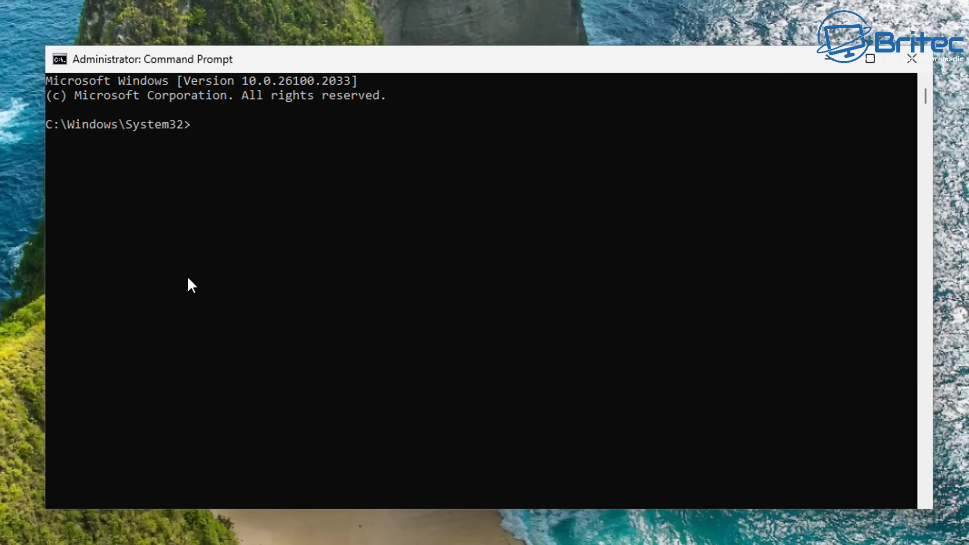
Step: Query the status of the Recall feature by running dism /online /get-featureinfo /featurename:recall
{"action": "type", "text": "dism /online"}
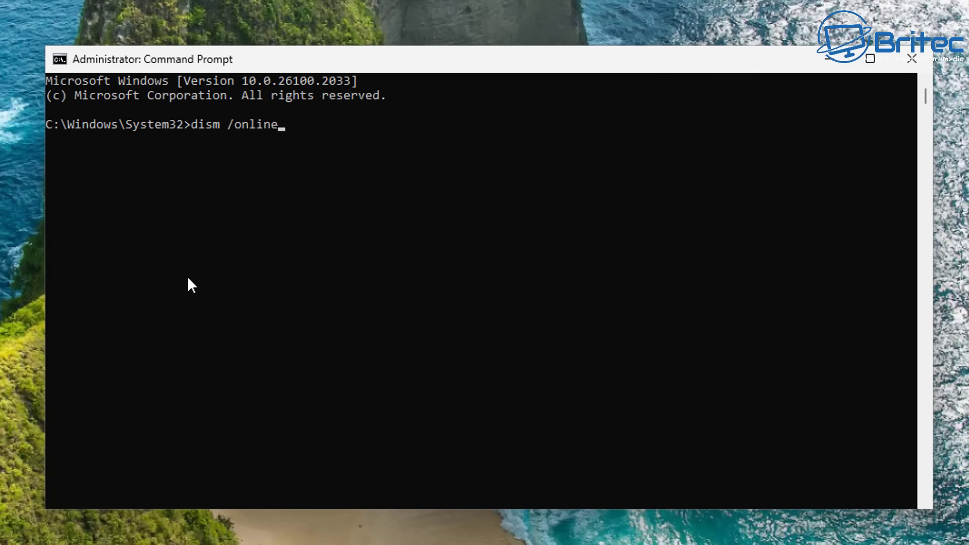
{"action": "type", "text": " /get-feature"}
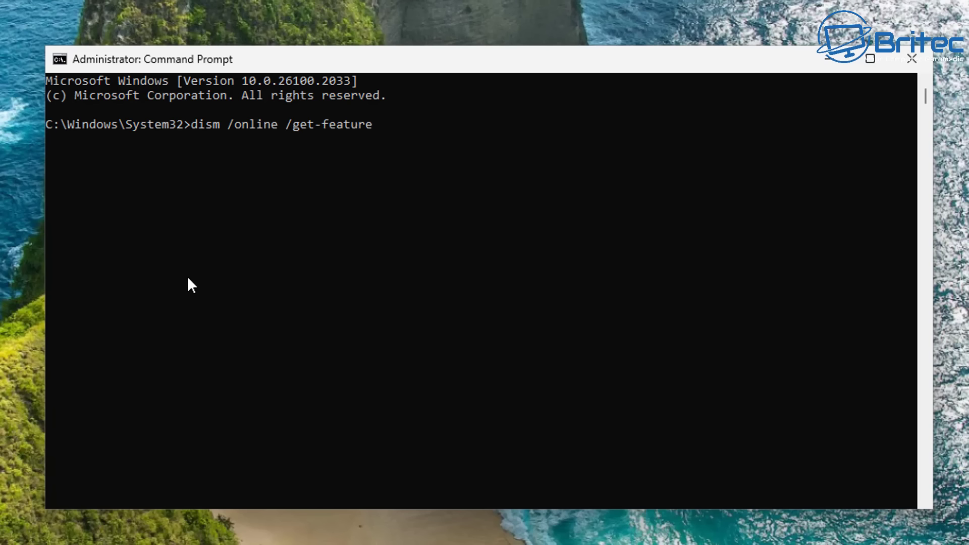
{"action": "type", "text": "info /feature"}
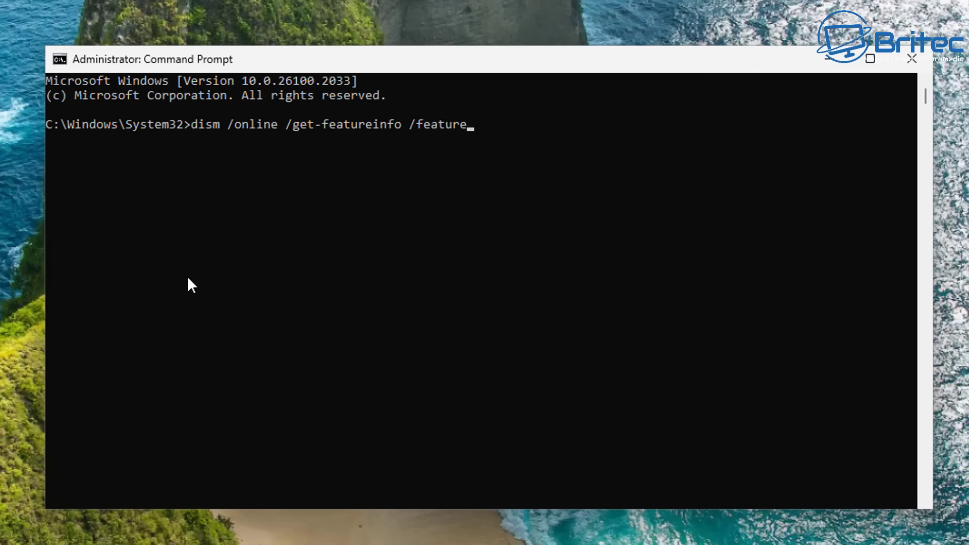
{"action": "type", "text": "name:recall"}
{"action": "key", "text": "Return"}
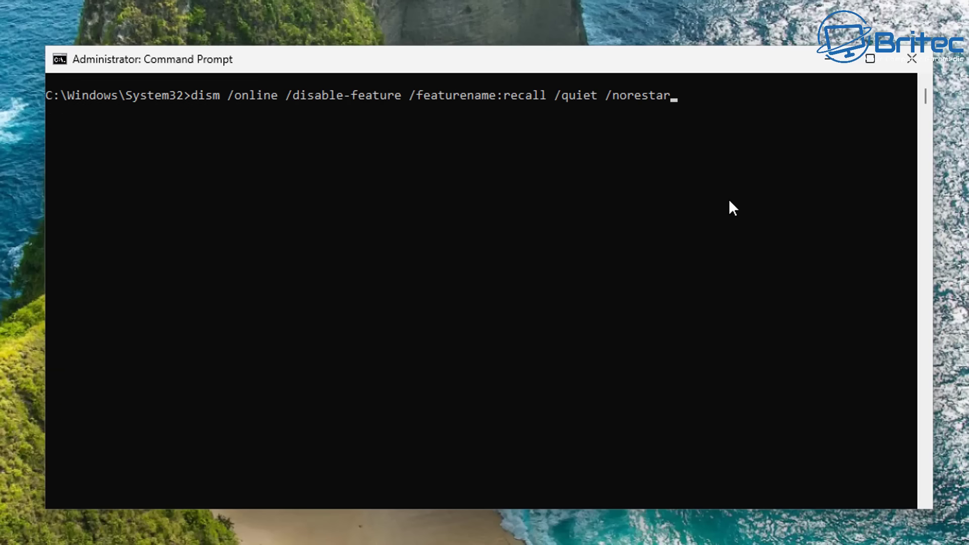
Step: Disable Recall with dism /online /disable-feature /featurename:recall /quiet /norestart, check it again with dism /online /get-featureinfo /featurename:recall, and close Command Prompt
{"action": "type", "text": "t"}
{"action": "key", "text": "Return"}
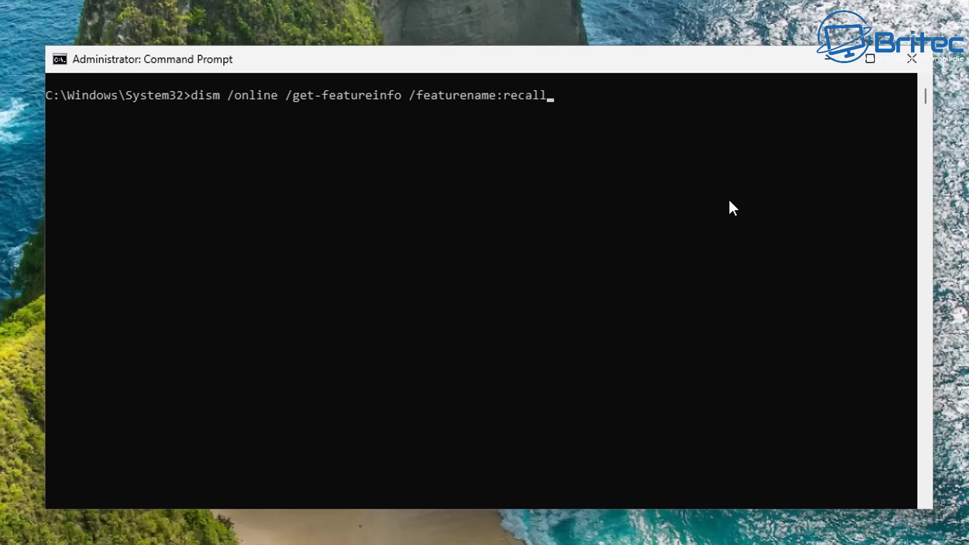
{"action": "key", "text": "Return"}
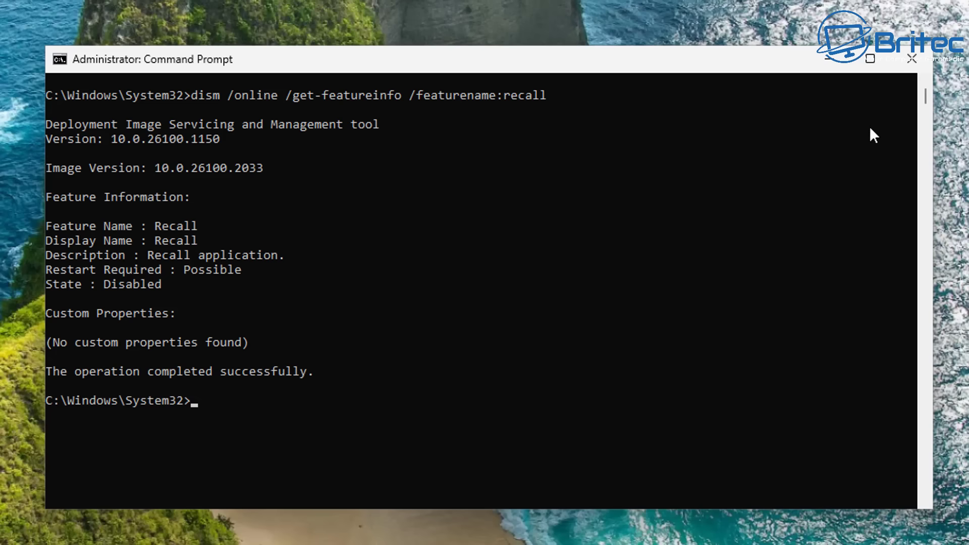
{"action": "left_click", "coordinate": [912, 58]}
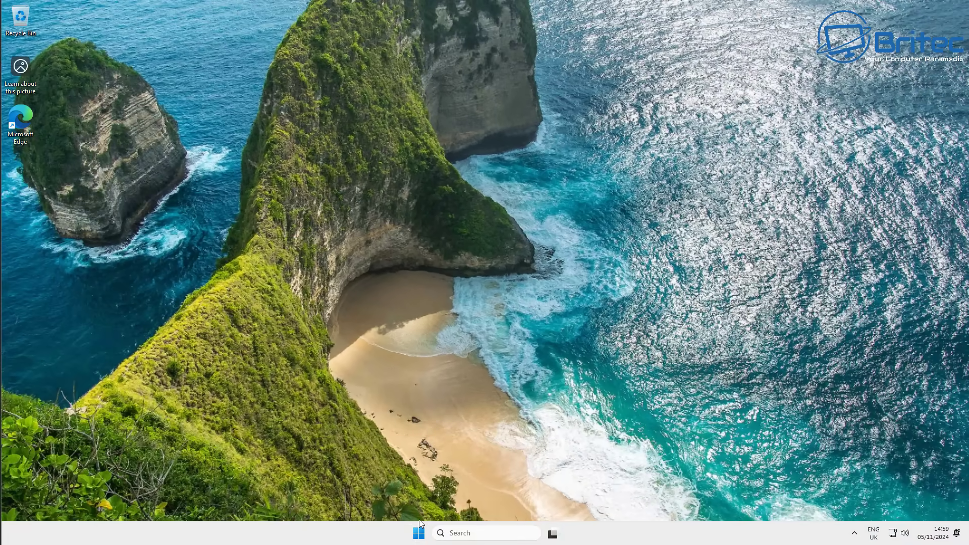
Step: Open the Privacy & security settings and review the Windows and app permission categories through to the end of the list
{"action": "left_click", "coordinate": [418, 533]}
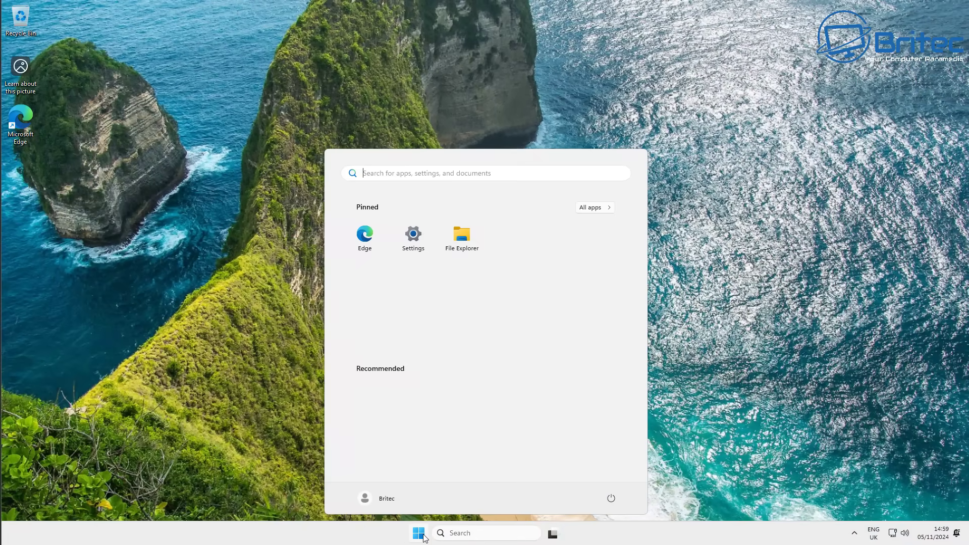
{"action": "left_click", "coordinate": [409, 240]}
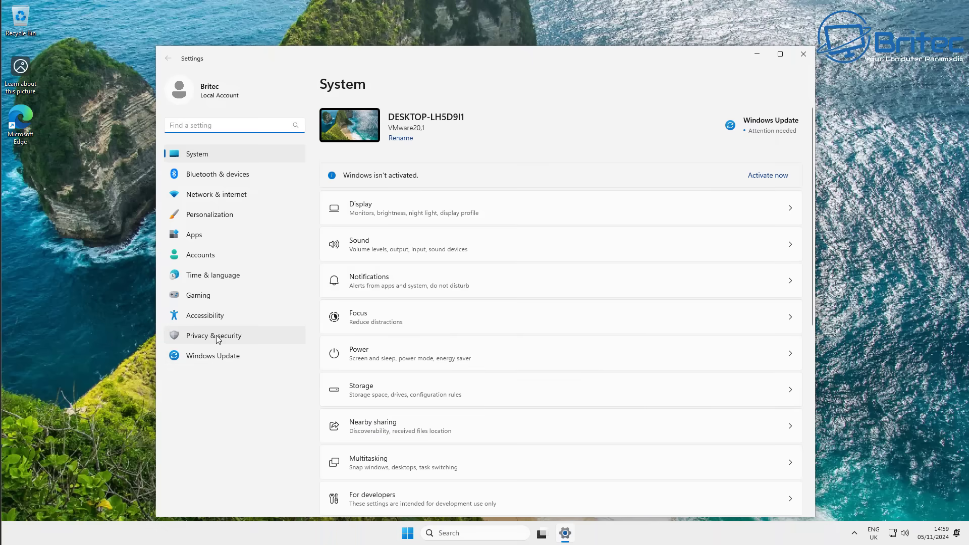
{"action": "left_click", "coordinate": [218, 338]}
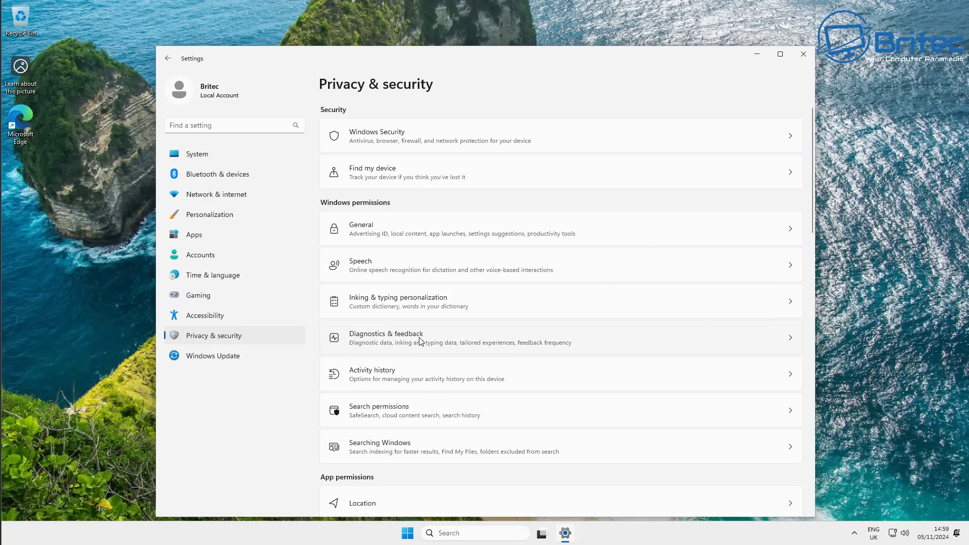
{"action": "scroll", "coordinate": [419, 341], "scroll_direction": "down", "scroll_amount": 15}
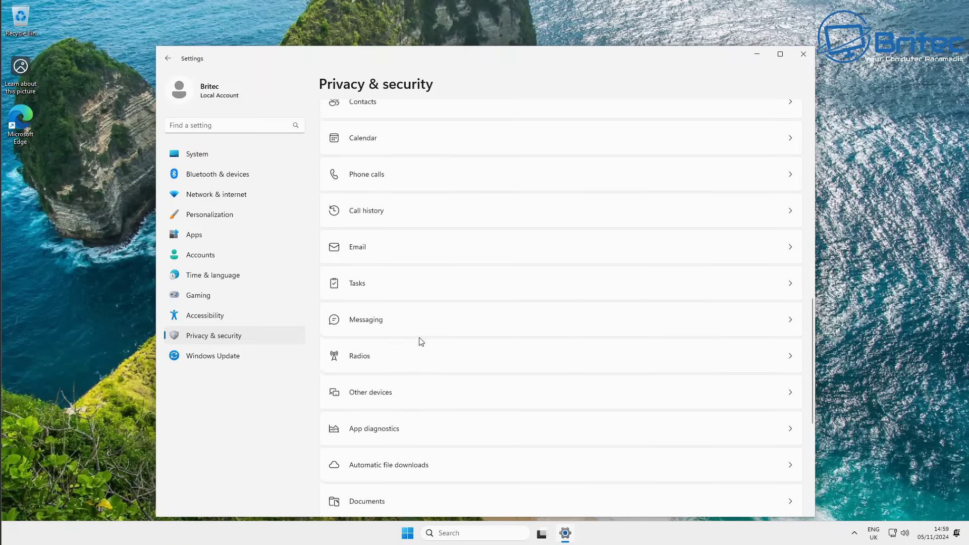
{"action": "scroll", "coordinate": [422, 342], "scroll_direction": "down", "scroll_amount": 2}
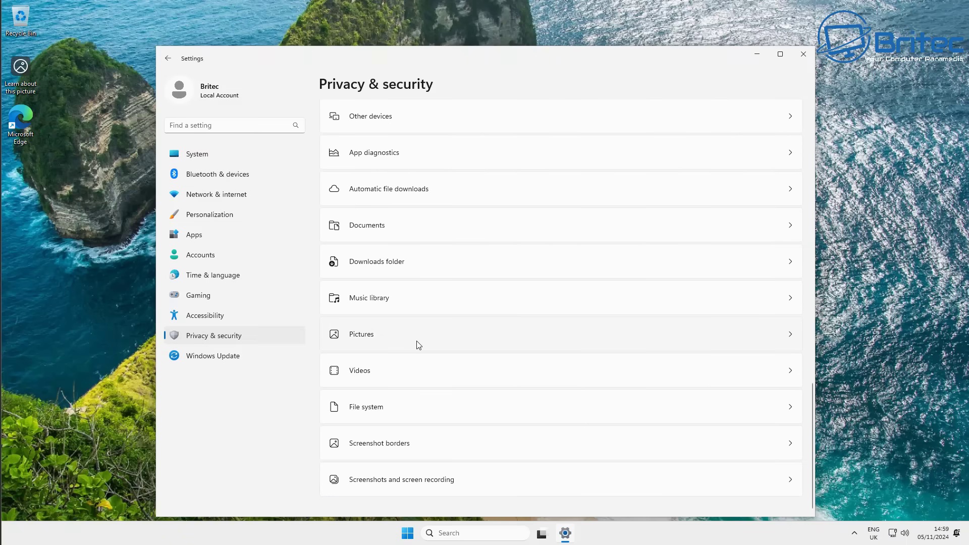
Step: Review the Privacy & security categories again, from Windows Security through the Windows and app permissions to Screenshots and screen recording
{"action": "scroll", "coordinate": [419, 346], "scroll_direction": "up", "scroll_amount": 20}
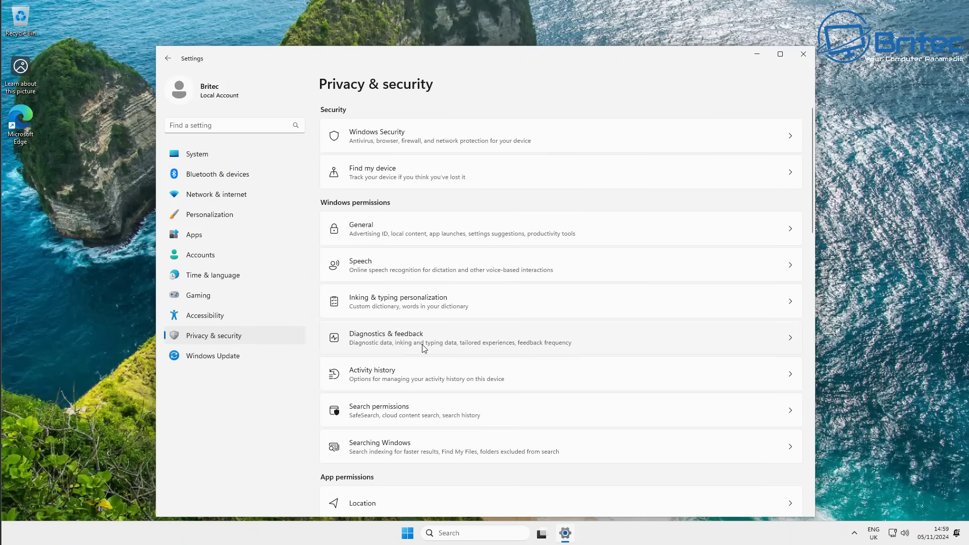
{"action": "scroll", "coordinate": [435, 367], "scroll_direction": "down", "scroll_amount": 5}
{"action": "scroll", "coordinate": [436, 369], "scroll_direction": "down", "scroll_amount": 1}
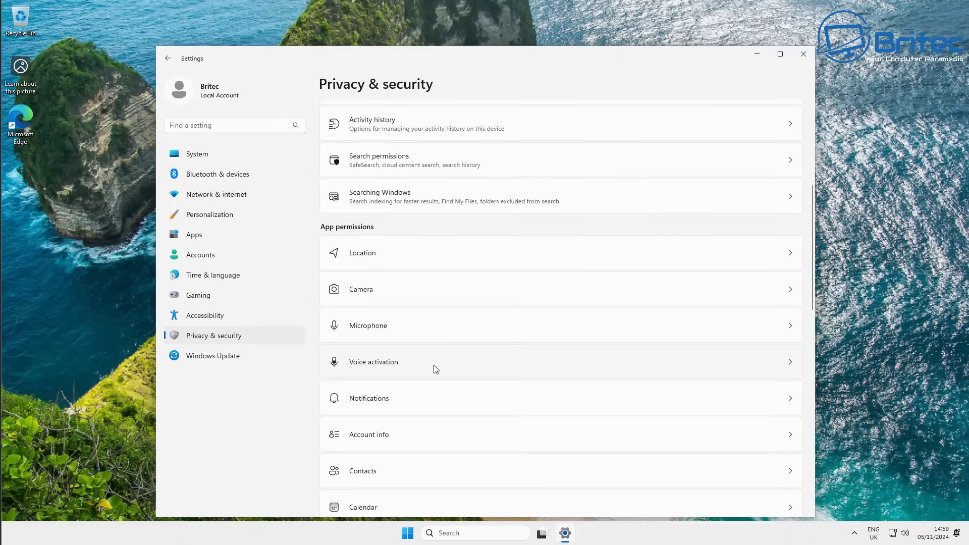
{"action": "scroll", "coordinate": [436, 369], "scroll_direction": "down", "scroll_amount": 15}
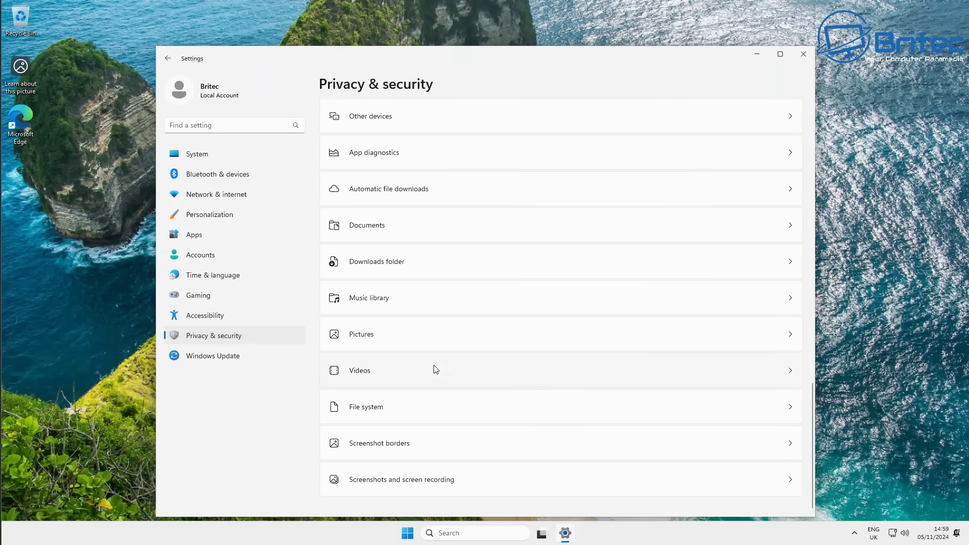
{"action": "scroll", "coordinate": [405, 404], "scroll_direction": "up", "scroll_amount": 4}
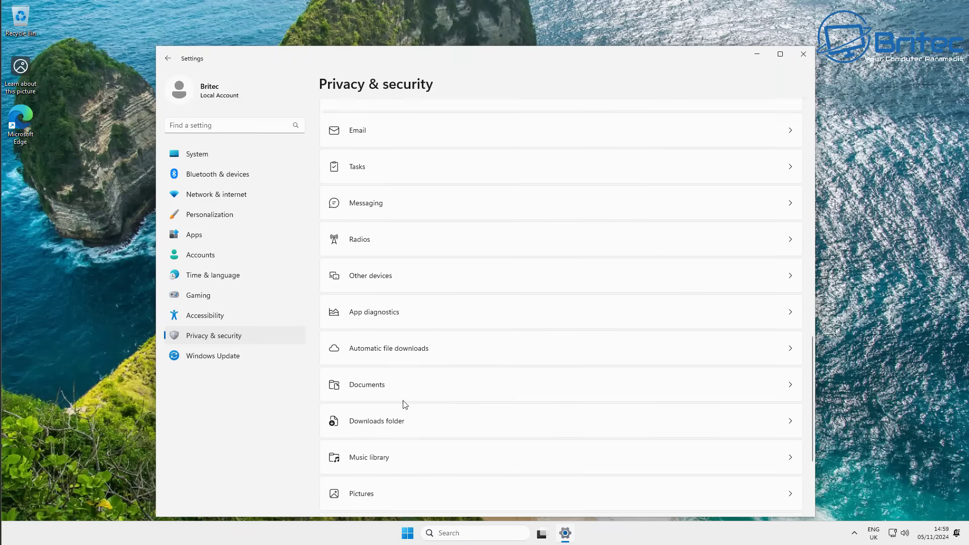
{"action": "scroll", "coordinate": [531, 368], "scroll_direction": "up", "scroll_amount": 9}
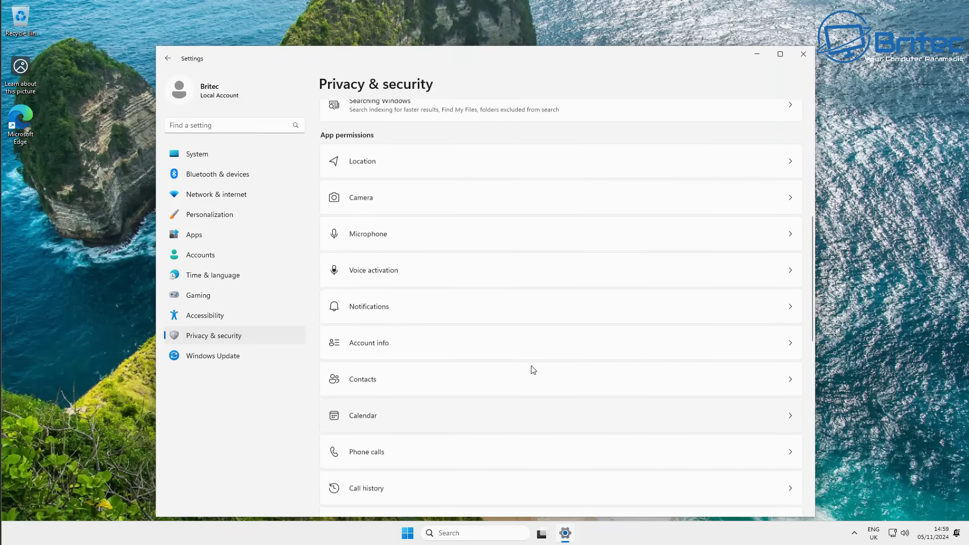
{"action": "scroll", "coordinate": [533, 370], "scroll_direction": "up", "scroll_amount": 7}
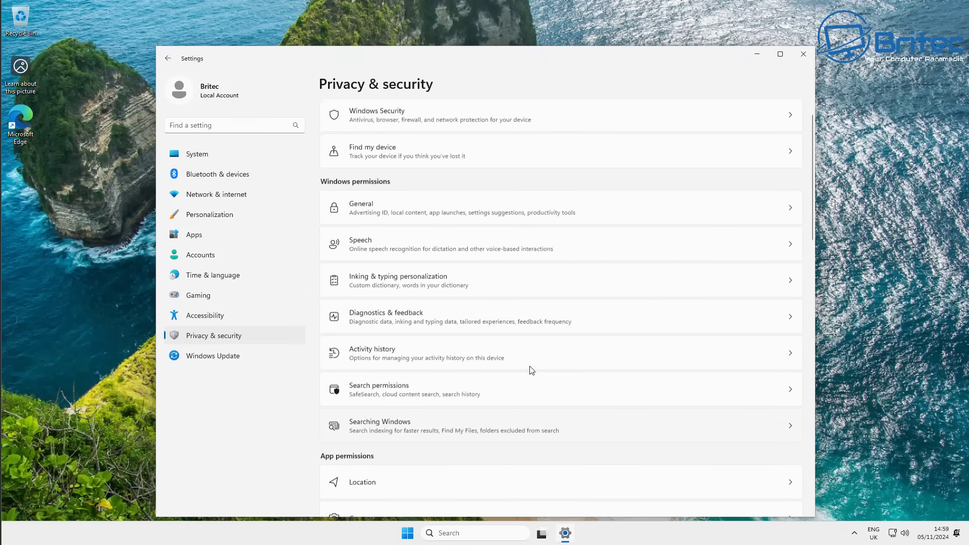
{"action": "scroll", "coordinate": [529, 368], "scroll_direction": "up", "scroll_amount": 1}
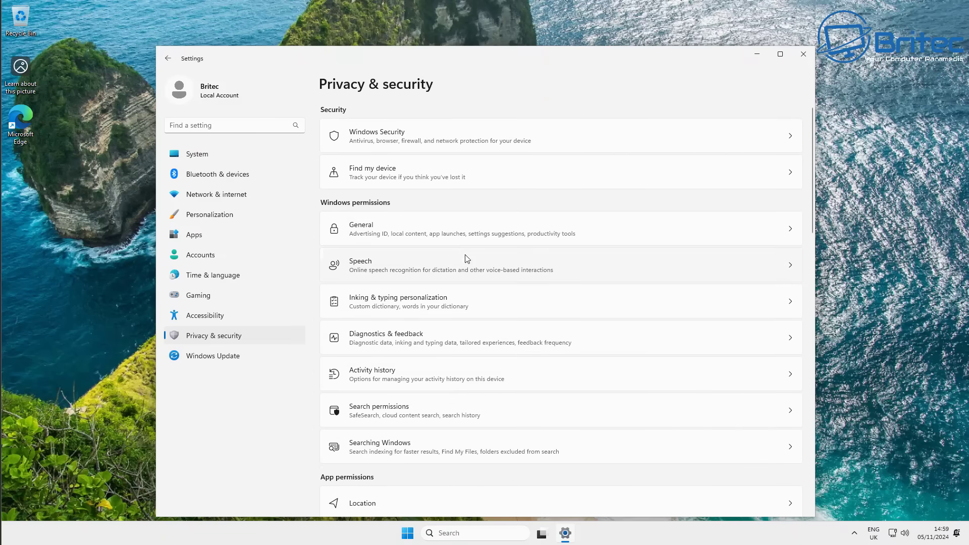
Step: Open Windows Security from the privacy settings, view its Virus & threat protection page, then close it and Settings
{"action": "left_click", "coordinate": [438, 138]}
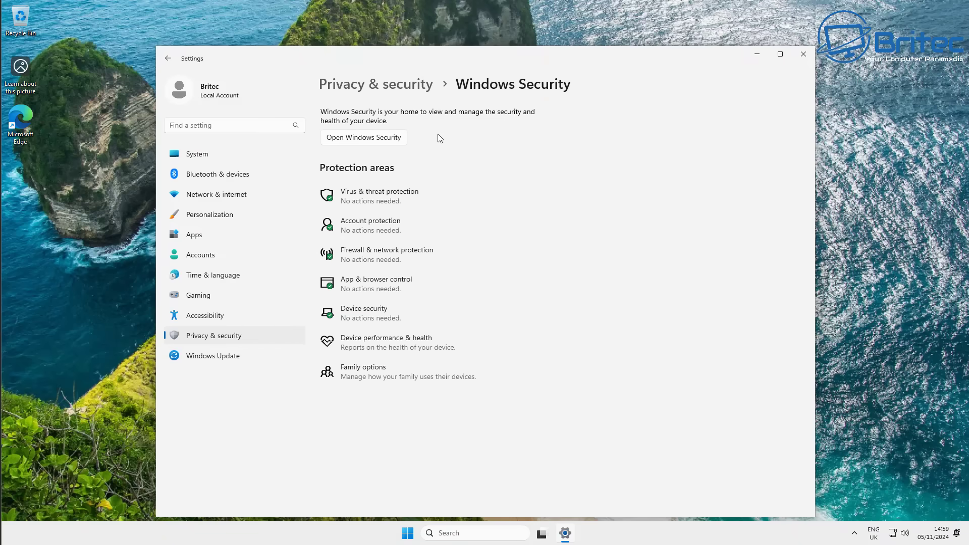
{"action": "left_click", "coordinate": [379, 142]}
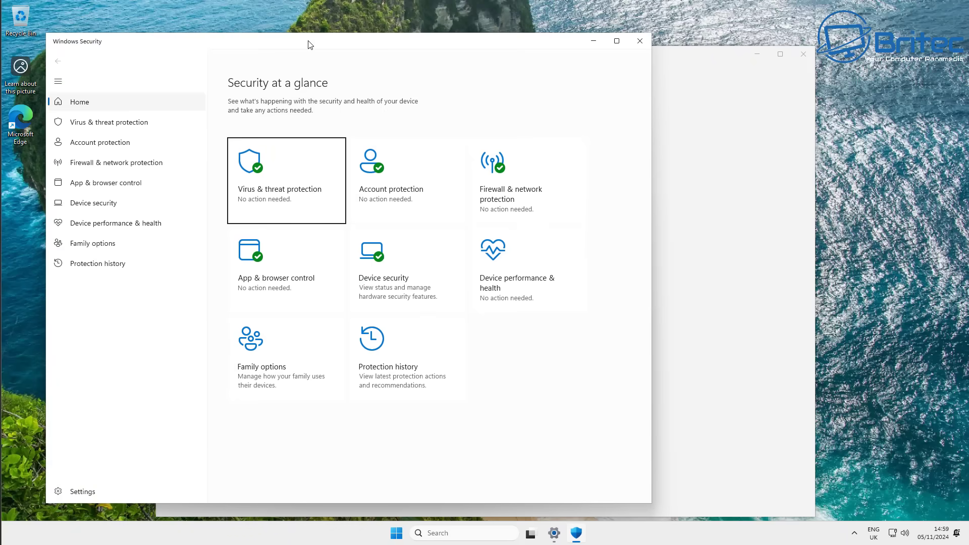
{"action": "left_click_drag", "start_coordinate": [310, 44], "coordinate": [448, 56]}
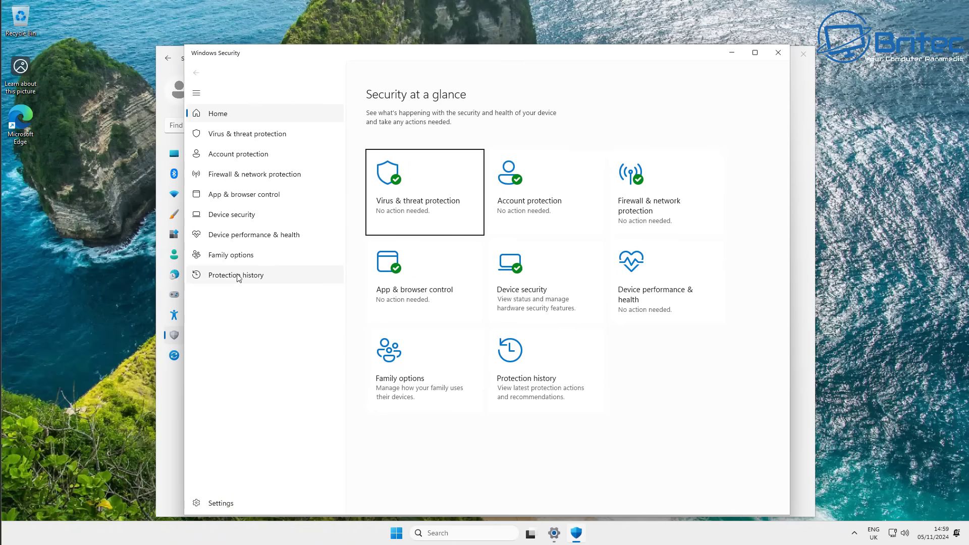
{"action": "left_click", "coordinate": [258, 136]}
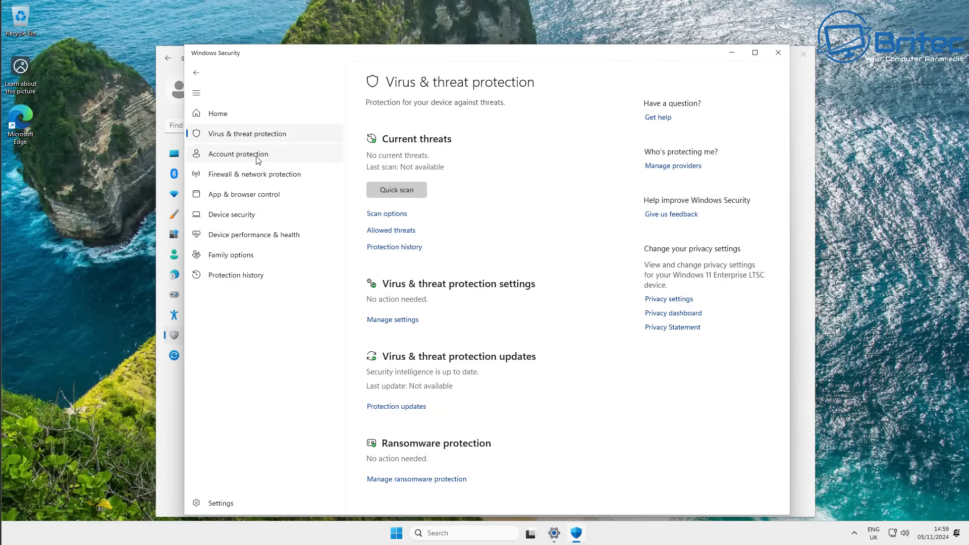
{"action": "left_click", "coordinate": [777, 54]}
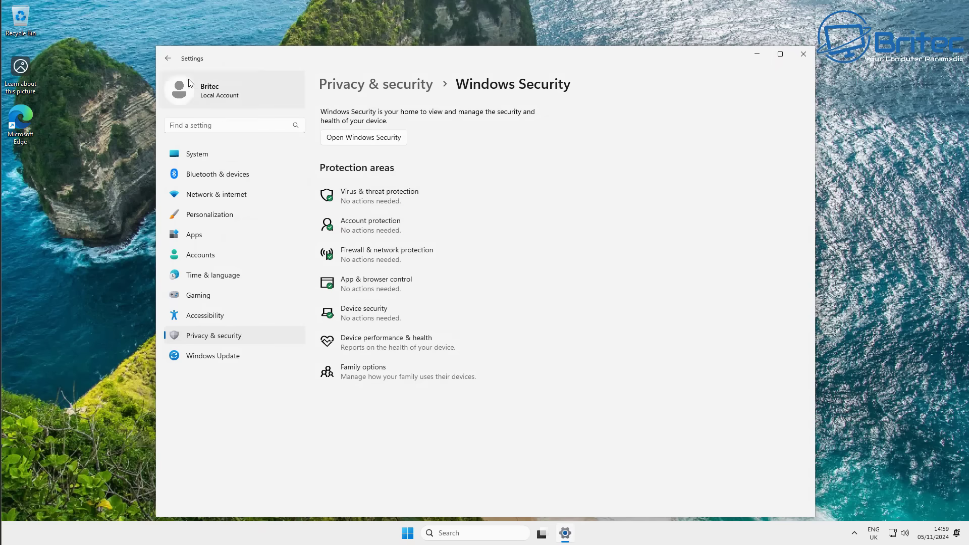
{"action": "left_click", "coordinate": [168, 57]}
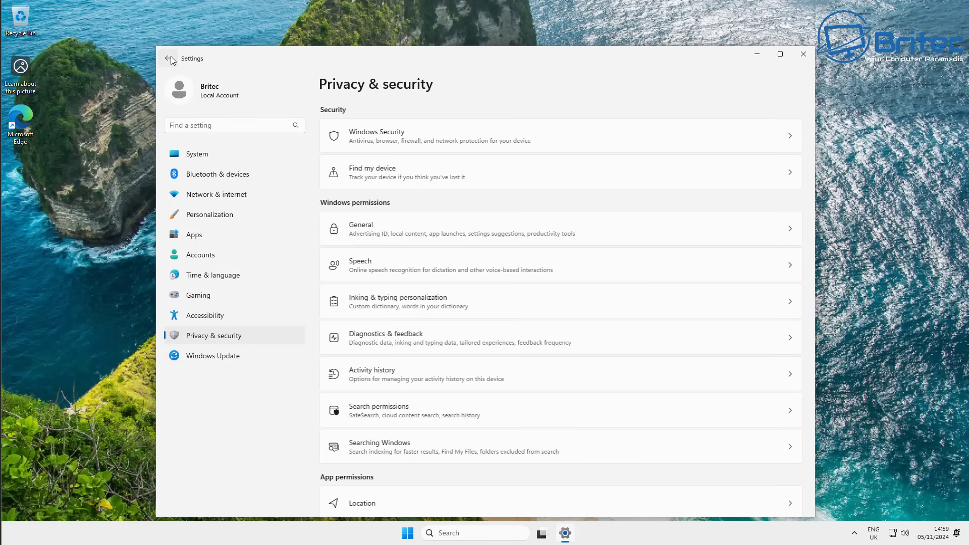
{"action": "left_click", "coordinate": [801, 58]}
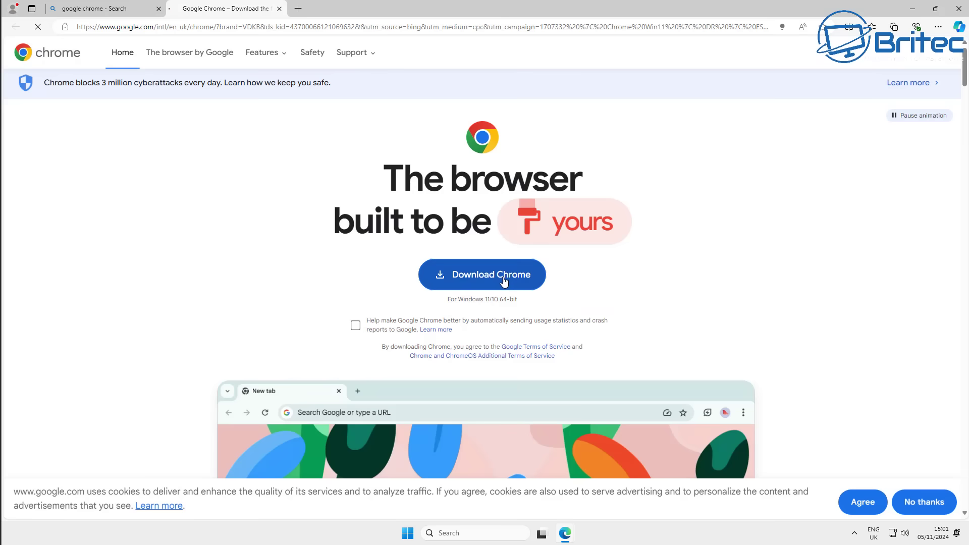
Step: Download ChromeSetup.exe from the Google Chrome page in Edge, run it with elevation approved, and minimise the download page window
{"action": "left_click", "coordinate": [503, 276]}
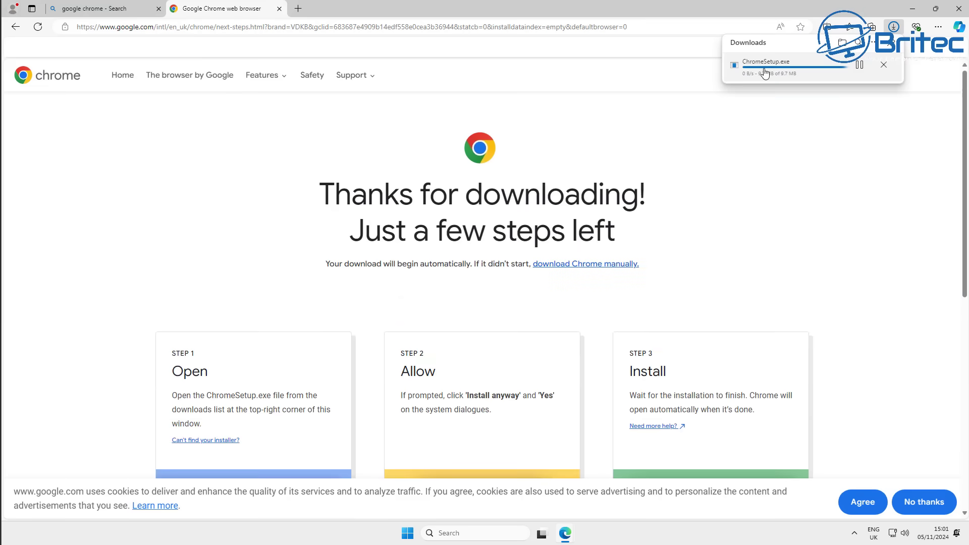
{"action": "left_click", "coordinate": [753, 70]}
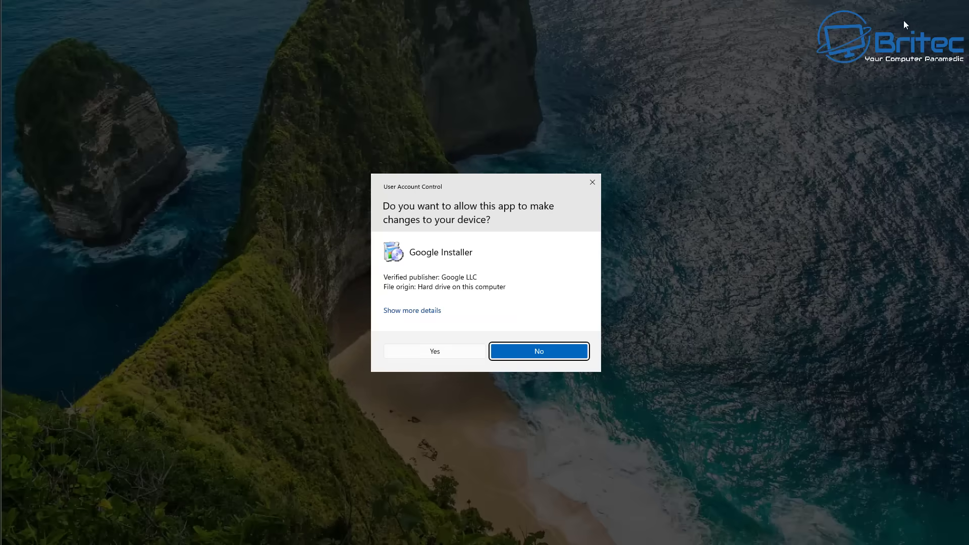
{"action": "left_click", "coordinate": [434, 351]}
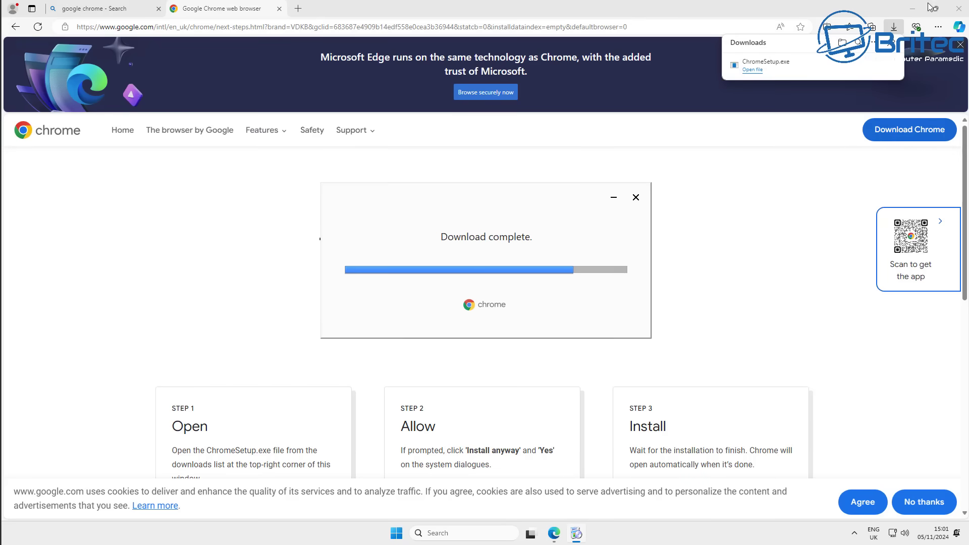
{"action": "left_click", "coordinate": [914, 9]}
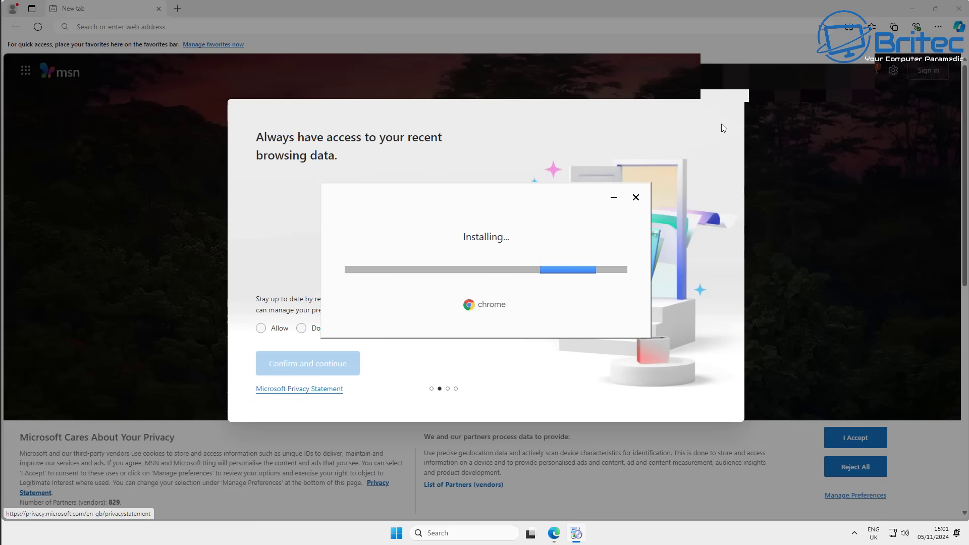
Step: Open Task Manager, end the Microsoft Edge task, and close Task Manager
{"action": "right_click", "coordinate": [396, 533]}
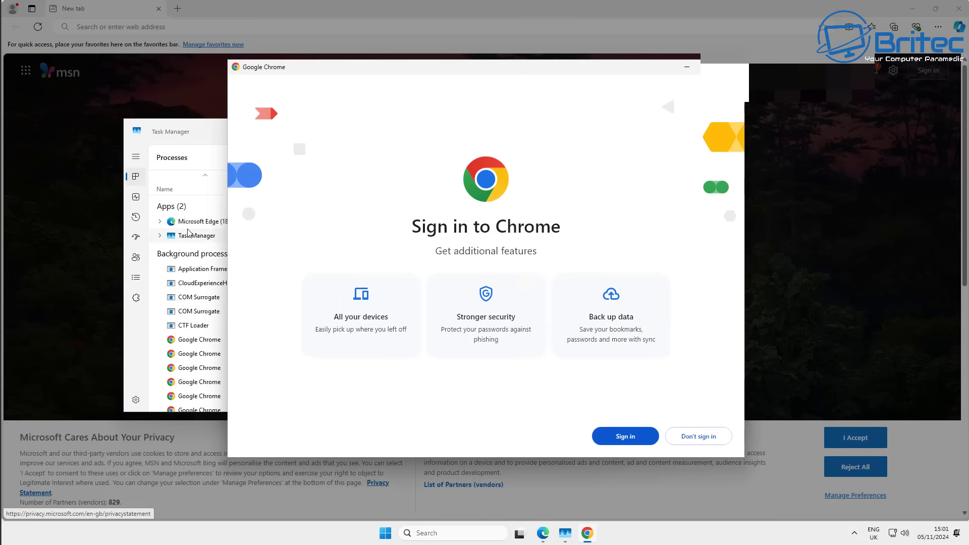
{"action": "right_click", "coordinate": [186, 237]}
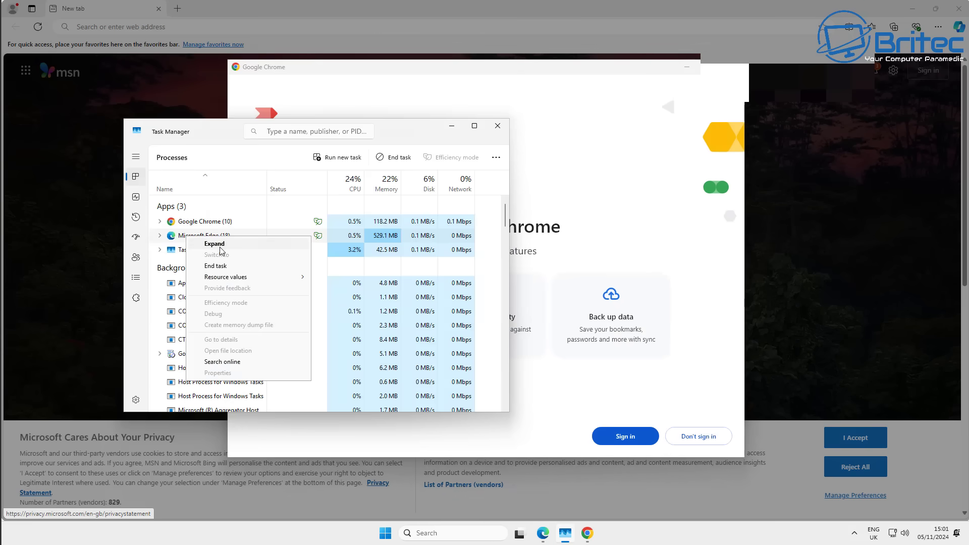
{"action": "left_click", "coordinate": [216, 266]}
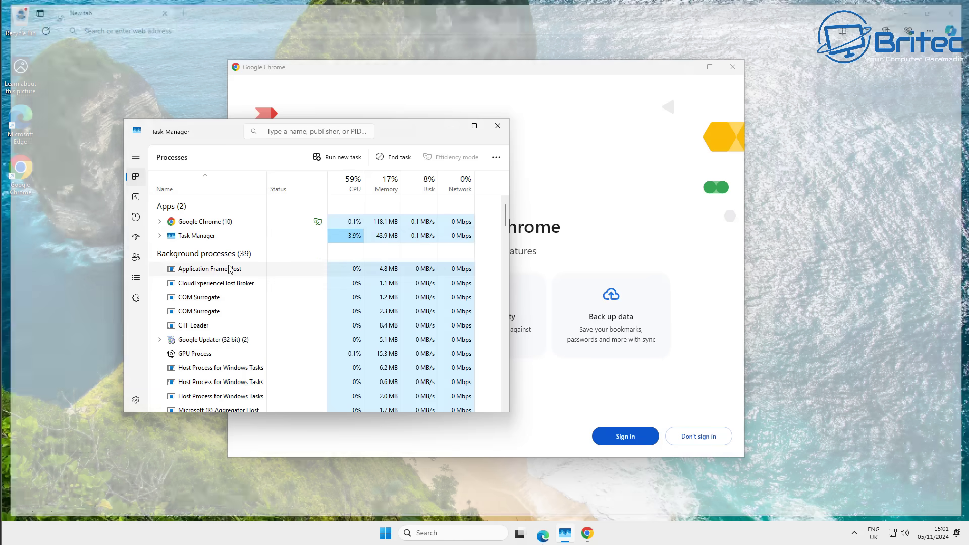
{"action": "left_click", "coordinate": [498, 126]}
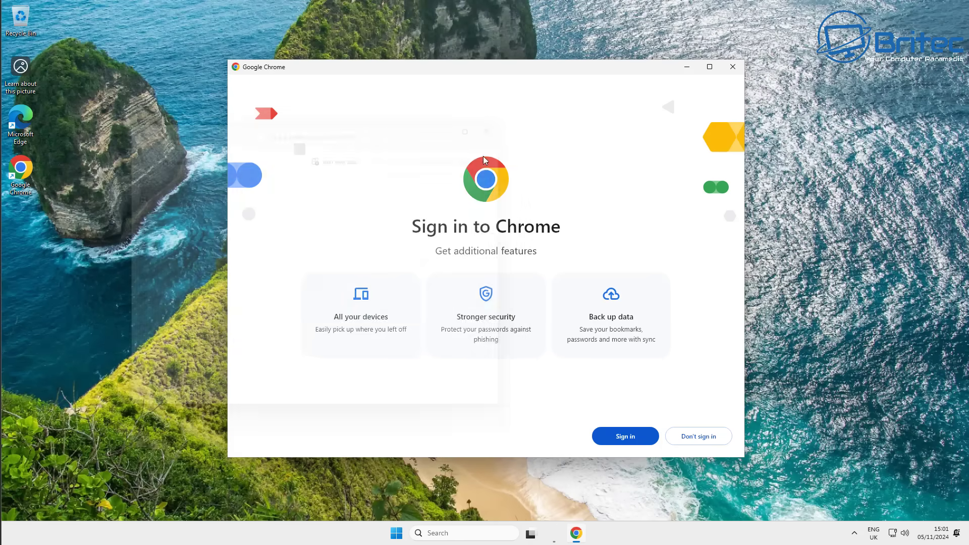
Step: Complete Chrome's first-run setup without signing in, setting it as default or enabling ad topics, and maximise its window
{"action": "left_click", "coordinate": [698, 437]}
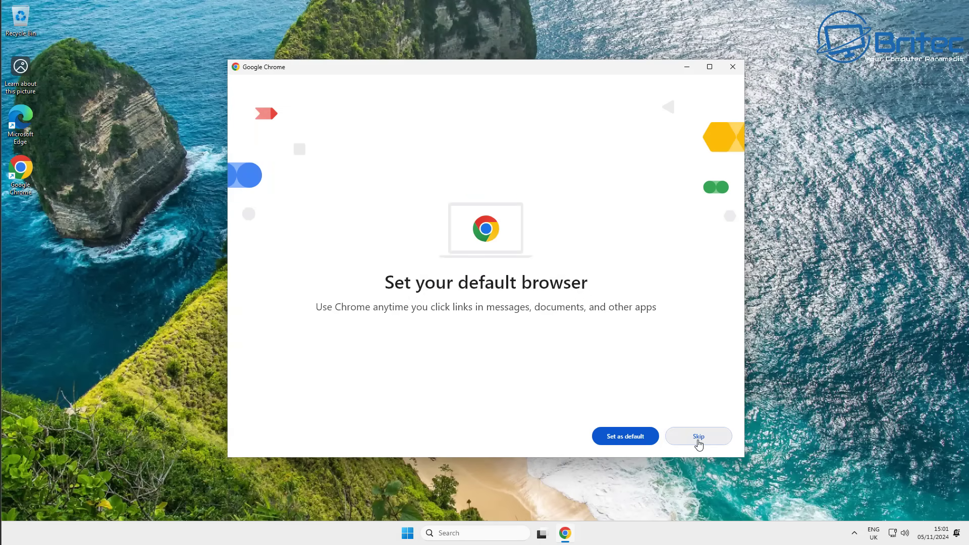
{"action": "left_click", "coordinate": [699, 437]}
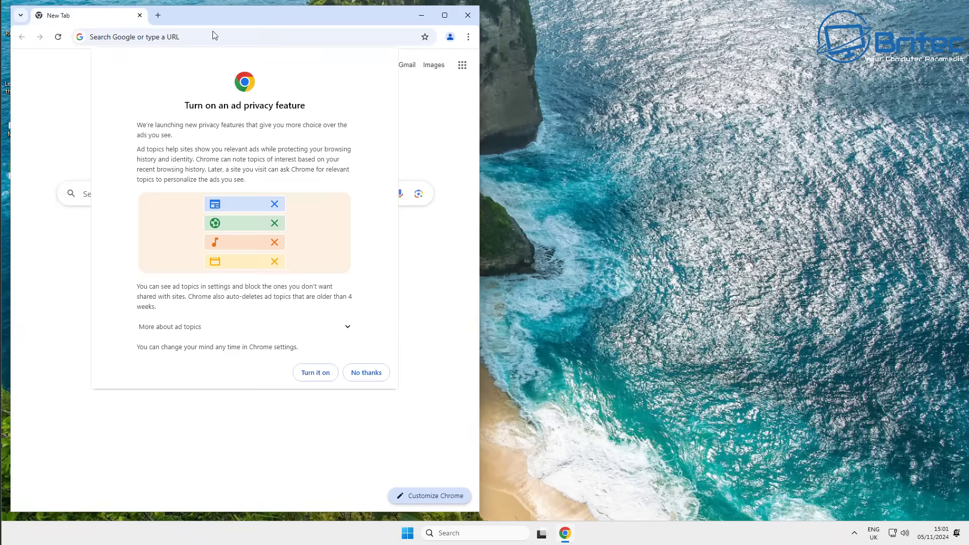
{"action": "left_click", "coordinate": [355, 378]}
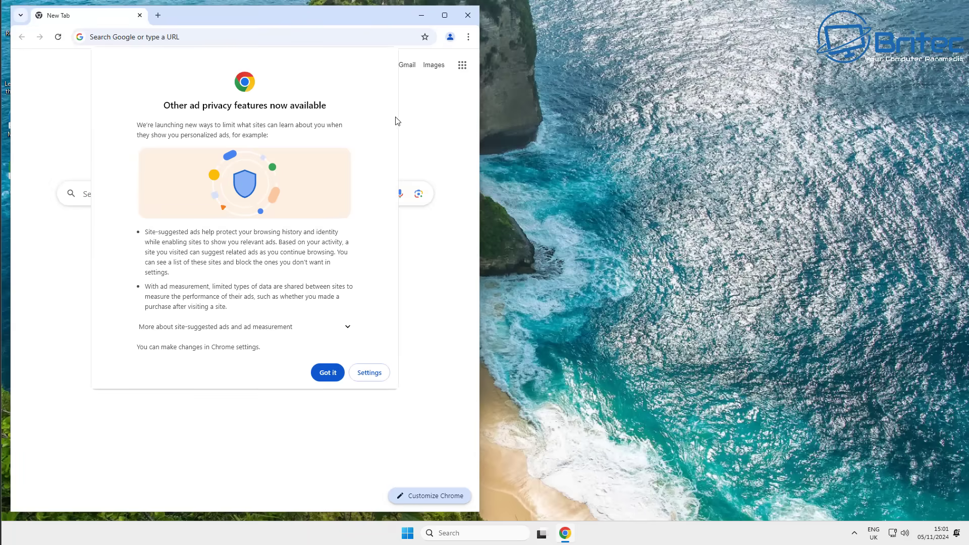
{"action": "left_click", "coordinate": [329, 373]}
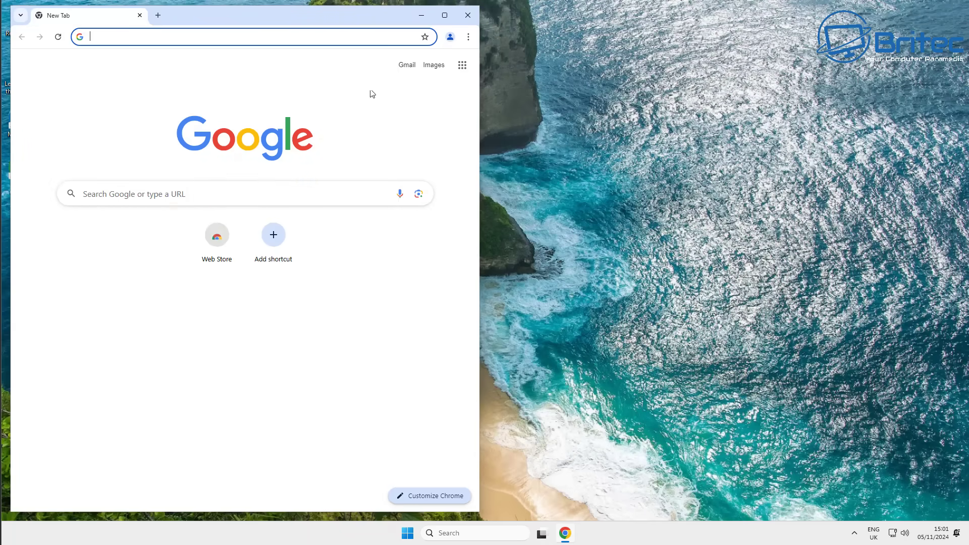
{"action": "left_click", "coordinate": [445, 15]}
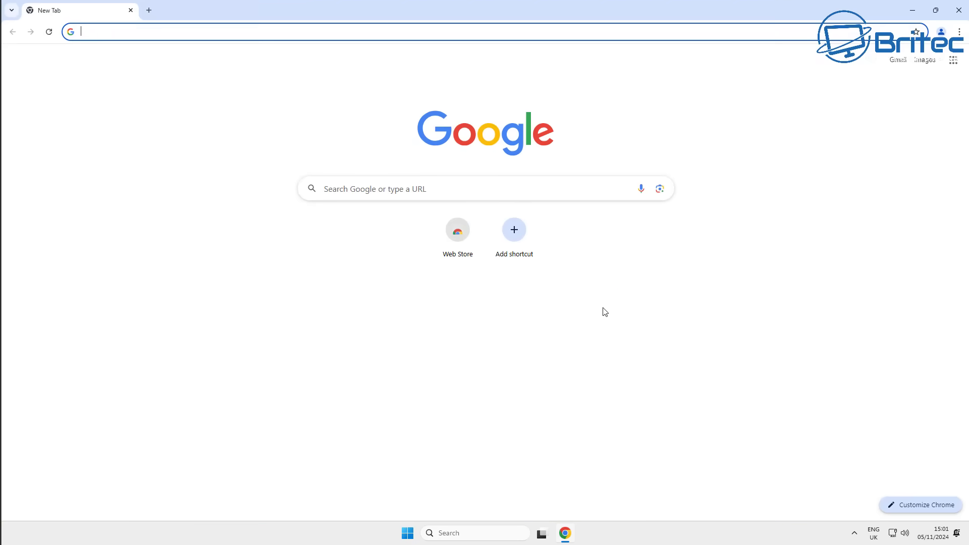
Step: Search Google for shutup10 and accept all cookies
{"action": "left_click", "coordinate": [377, 187]}
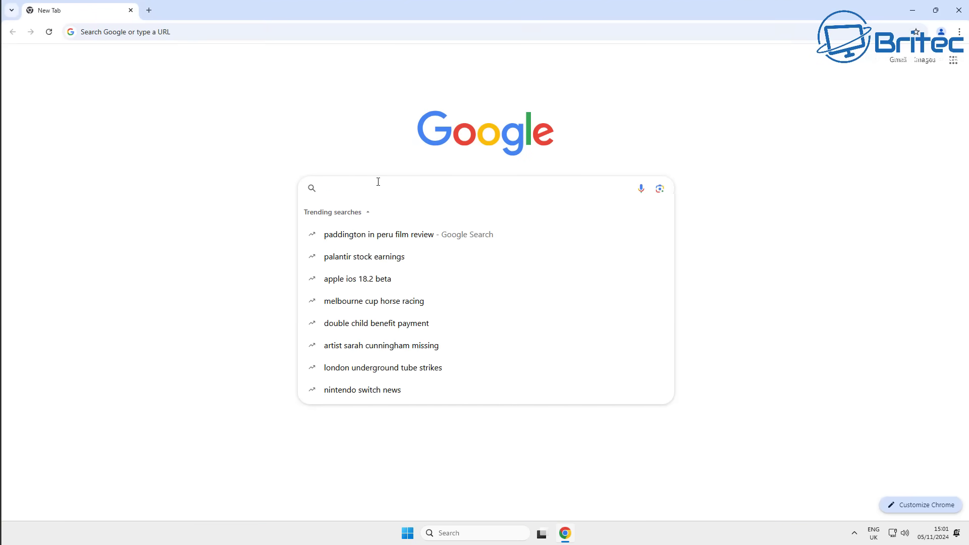
{"action": "type", "text": "shutup"}
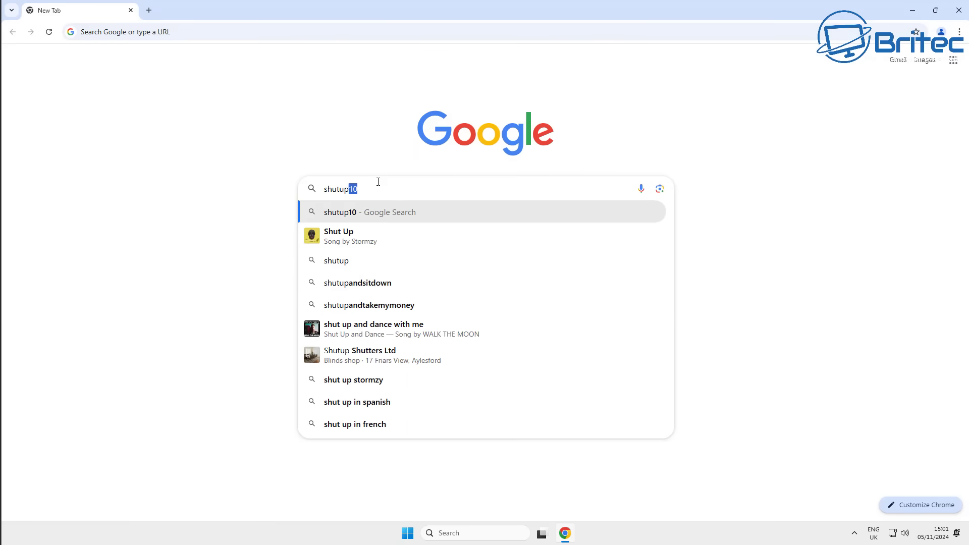
{"action": "type", "text": "10"}
{"action": "key", "text": "Return"}
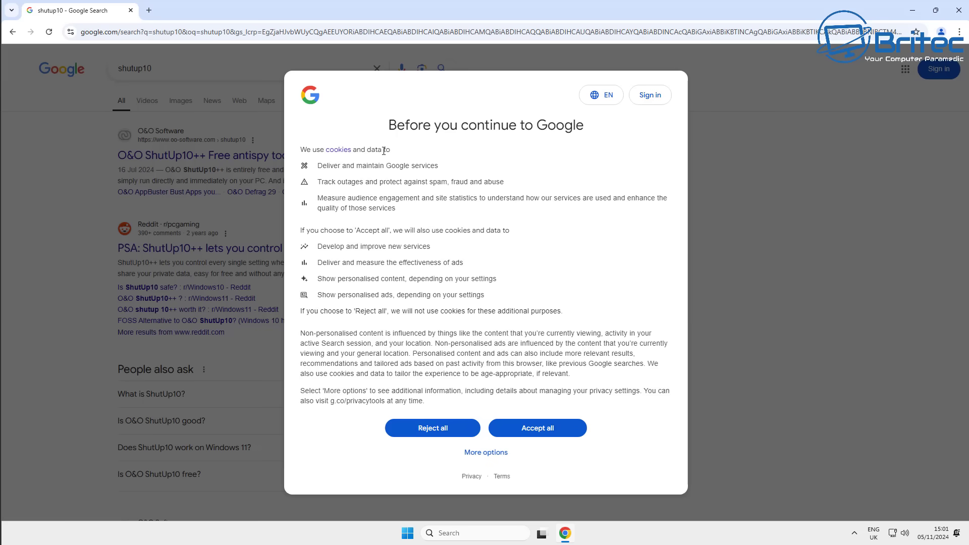
{"action": "left_click", "coordinate": [569, 430]}
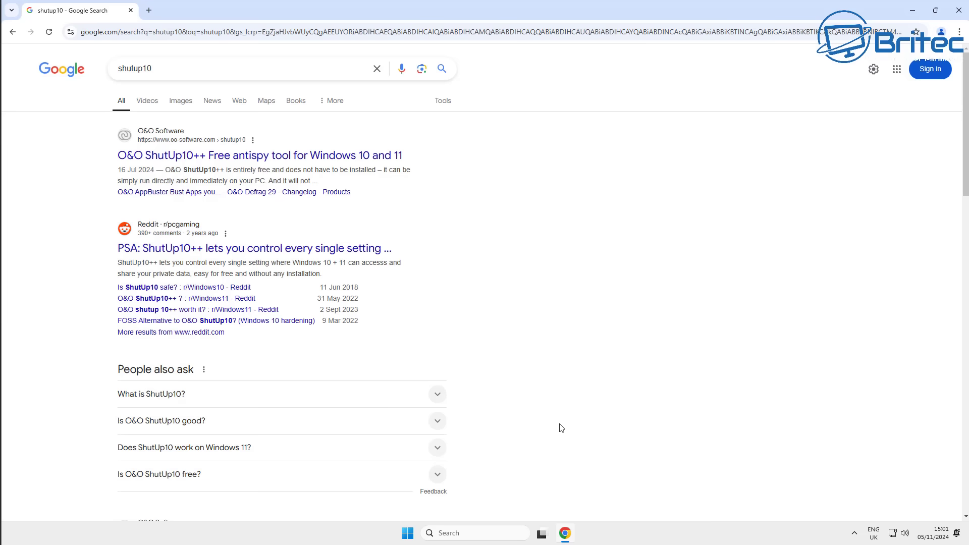
Step: Download O&O ShutUp10++ from the O&O Software site, run it with elevation approved, and minimise Chrome
{"action": "left_click", "coordinate": [217, 158]}
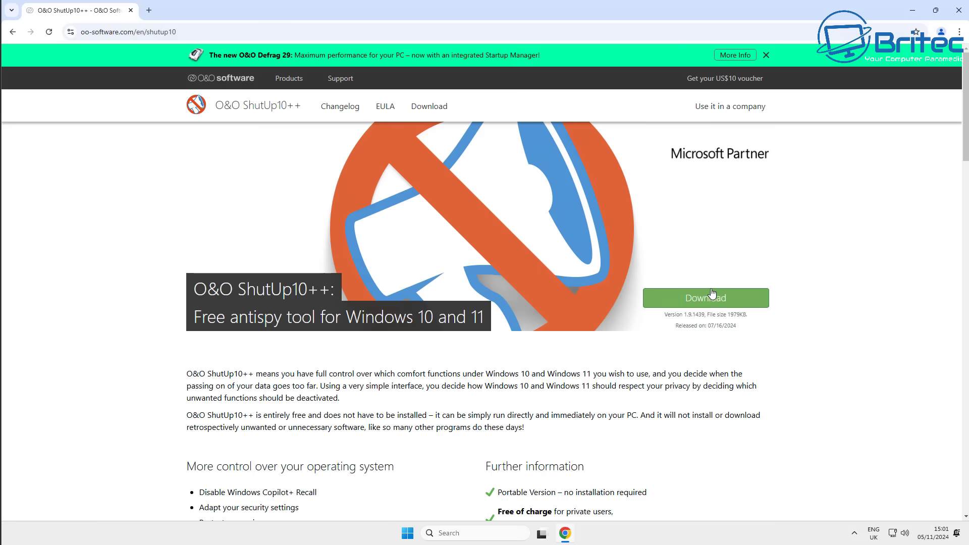
{"action": "left_click", "coordinate": [705, 297]}
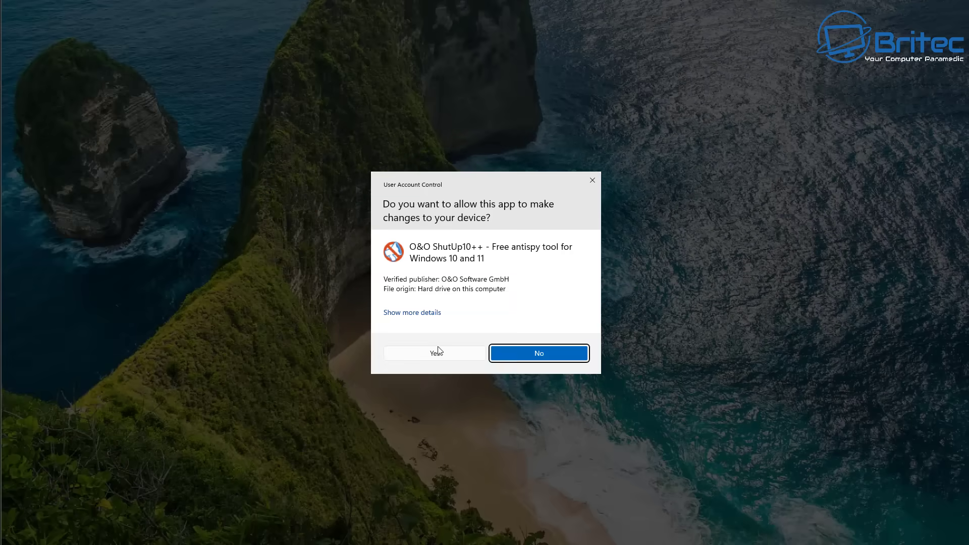
{"action": "left_click", "coordinate": [436, 352]}
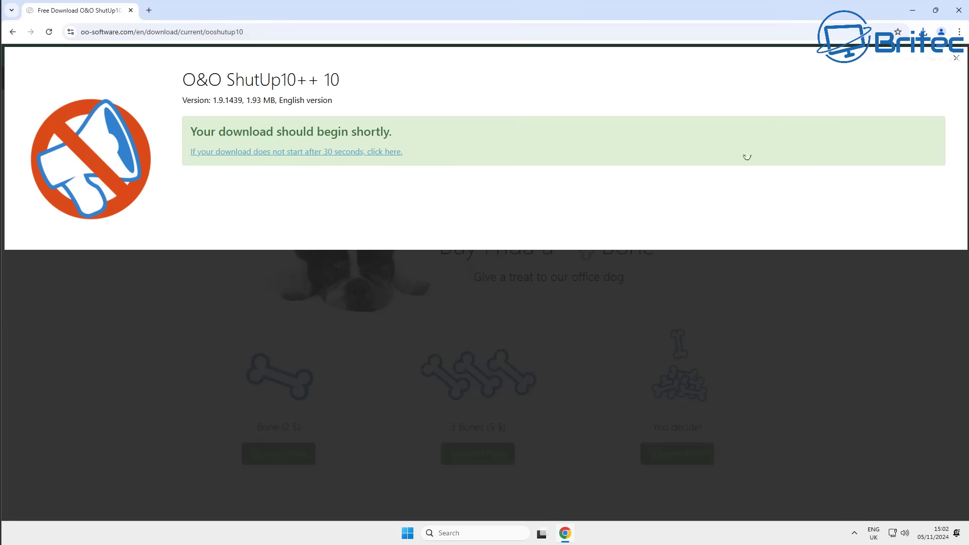
{"action": "double_click", "coordinate": [901, 23]}
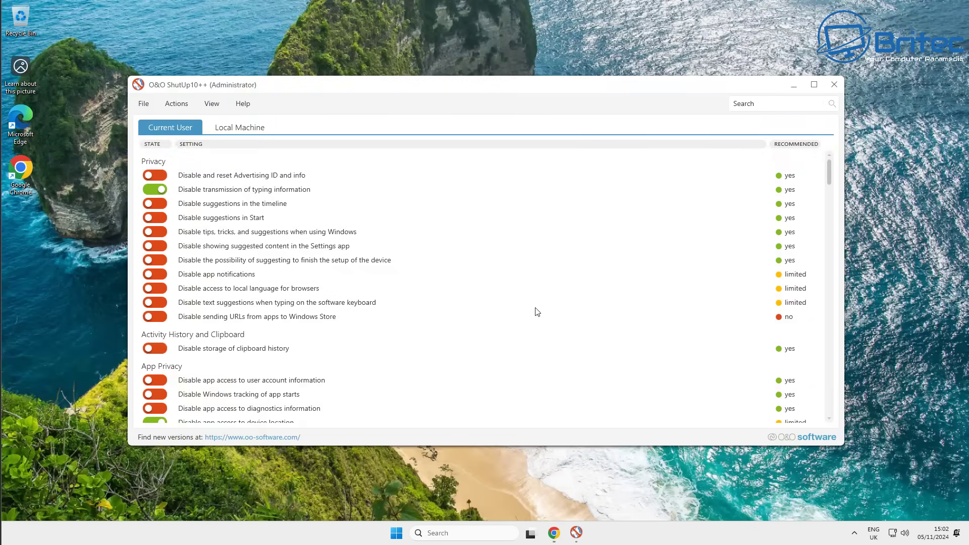
Step: Apply the recommended and somewhat recommended settings in O&O ShutUp10++, creating a system restore point first
{"action": "left_click", "coordinate": [176, 104]}
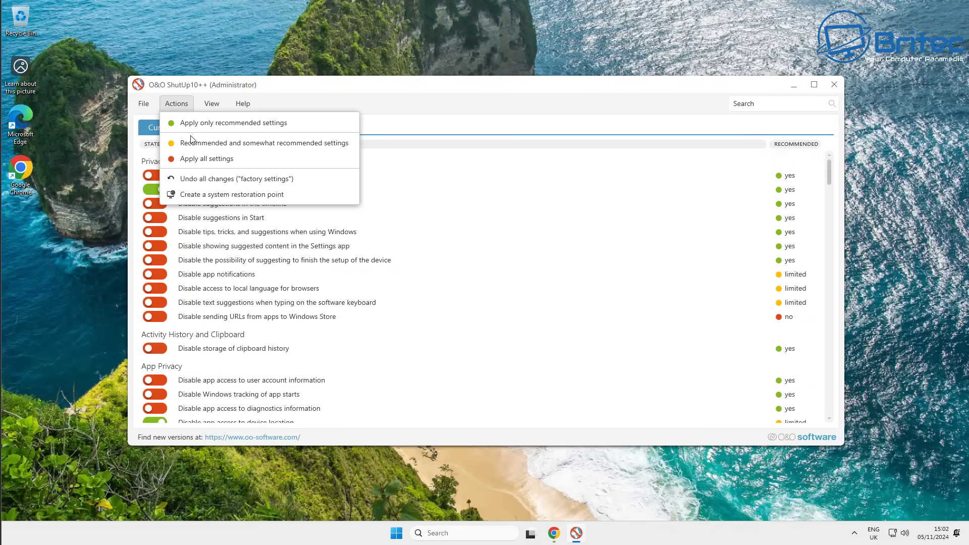
{"action": "left_click", "coordinate": [215, 143]}
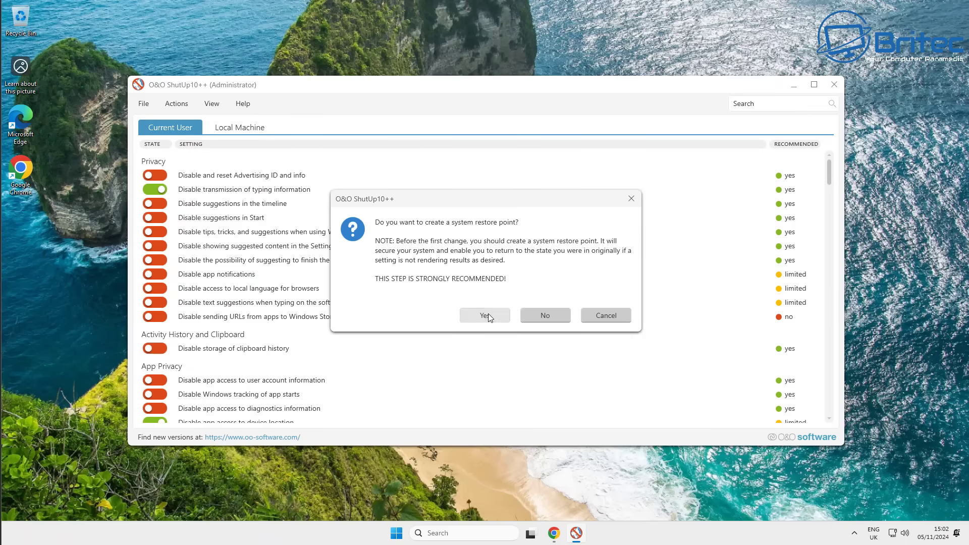
{"action": "left_click", "coordinate": [485, 316]}
{"action": "left_click", "coordinate": [601, 298]}
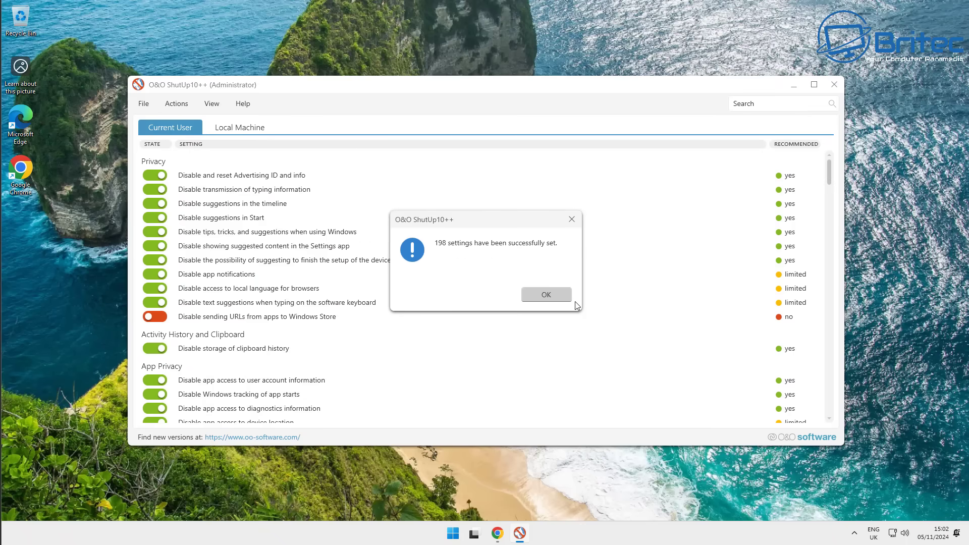
{"action": "left_click", "coordinate": [539, 294]}
Step: Switch off the setting that disables app access to the microphone, and close O&O ShutUp10++
{"action": "scroll", "coordinate": [294, 387], "scroll_direction": "down", "scroll_amount": 3}
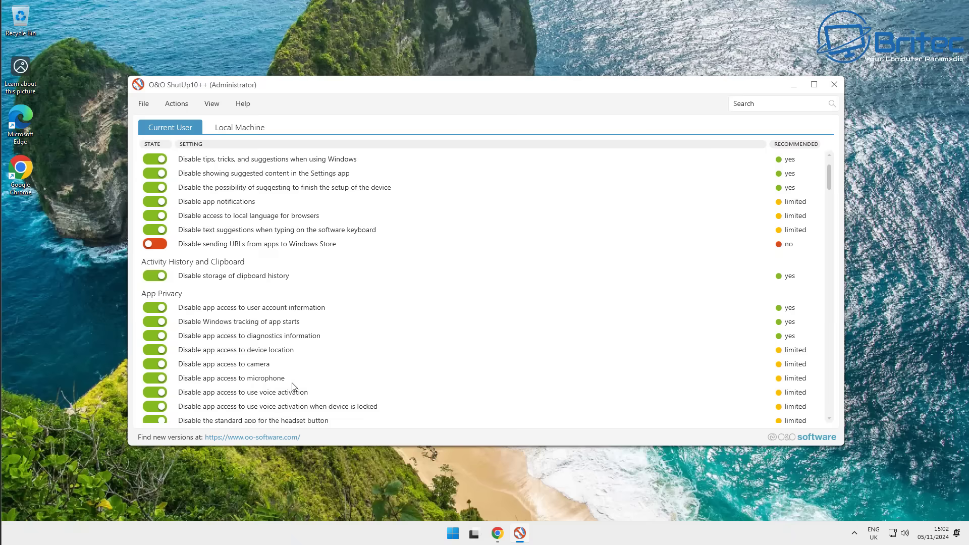
{"action": "scroll", "coordinate": [294, 387], "scroll_direction": "down", "scroll_amount": 2}
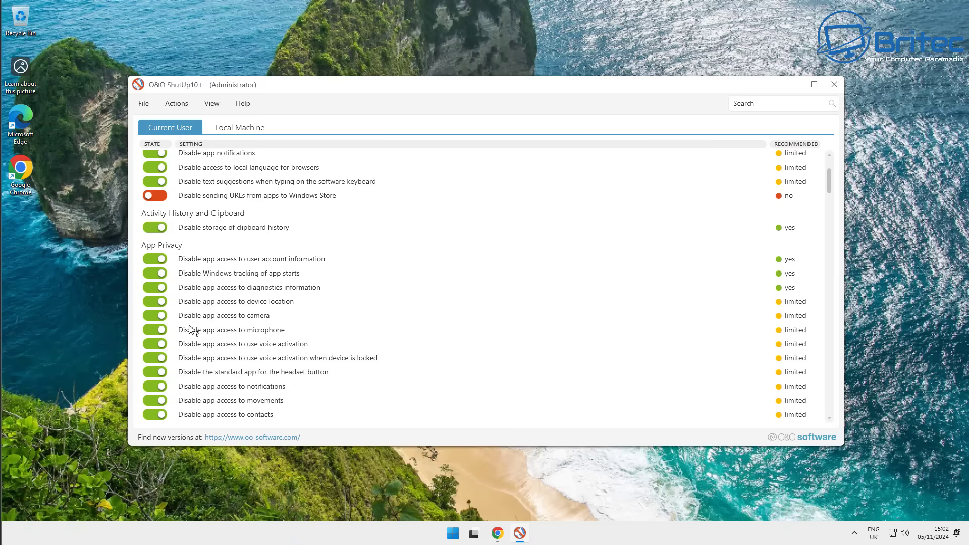
{"action": "left_click", "coordinate": [162, 331]}
{"action": "left_click", "coordinate": [151, 315]}
{"action": "left_click", "coordinate": [833, 85]}
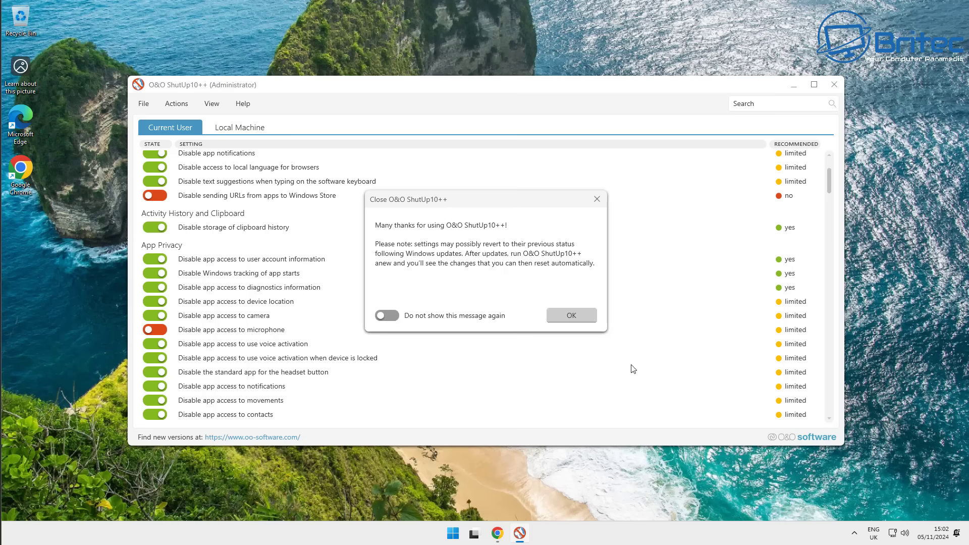
{"action": "left_click", "coordinate": [570, 316]}
{"action": "left_click", "coordinate": [401, 315]}
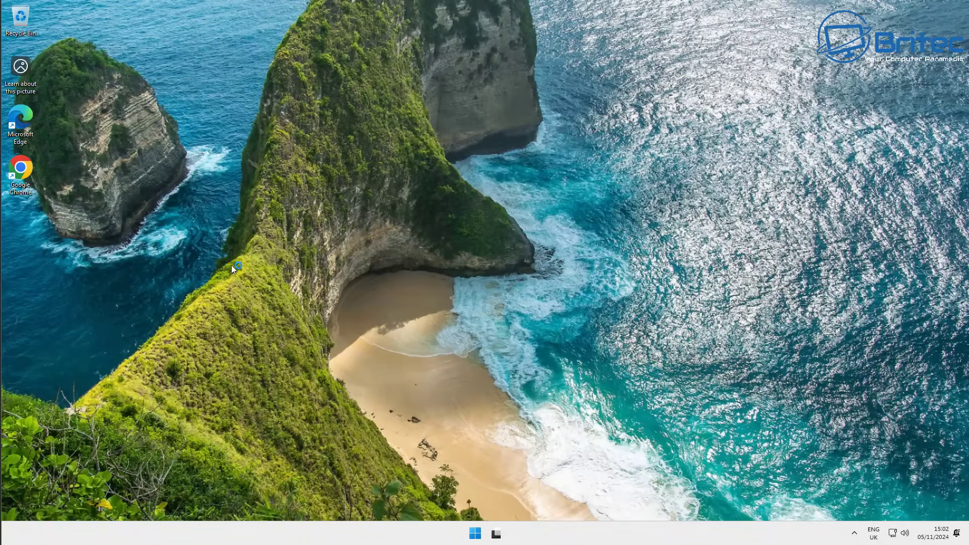
Step: Open the installed apps list in Windows Settings and run the Microsoft Edge uninstall, approving the elevation request
{"action": "left_click", "coordinate": [475, 535]}
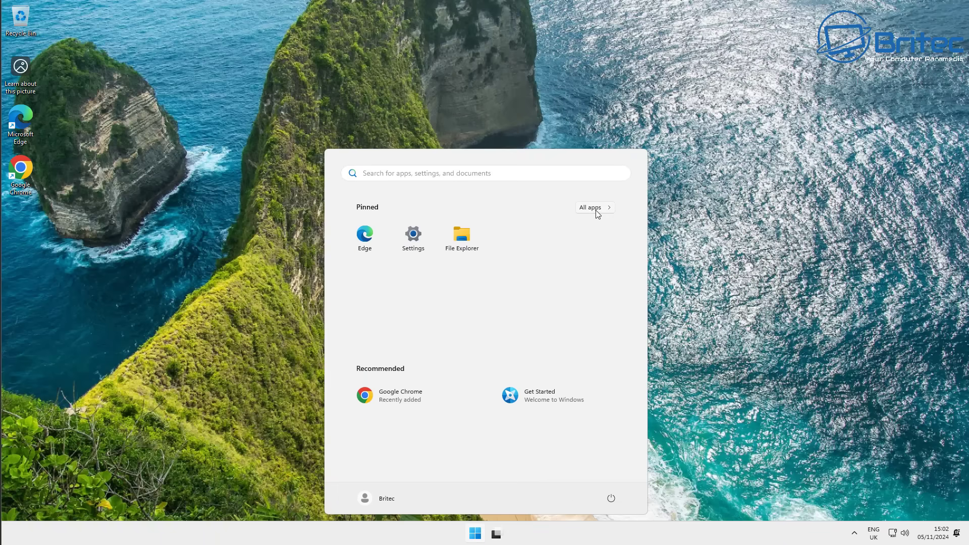
{"action": "left_click", "coordinate": [418, 238]}
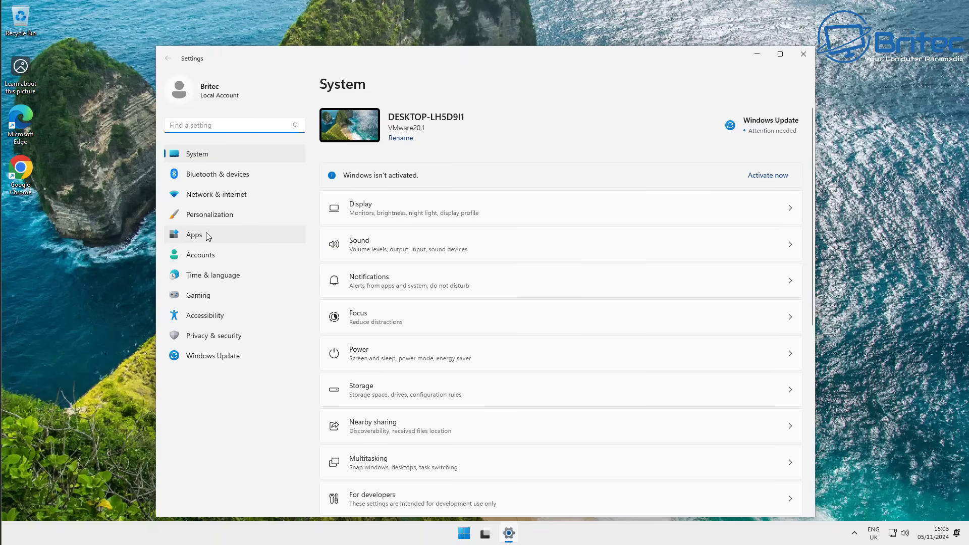
{"action": "left_click", "coordinate": [205, 235]}
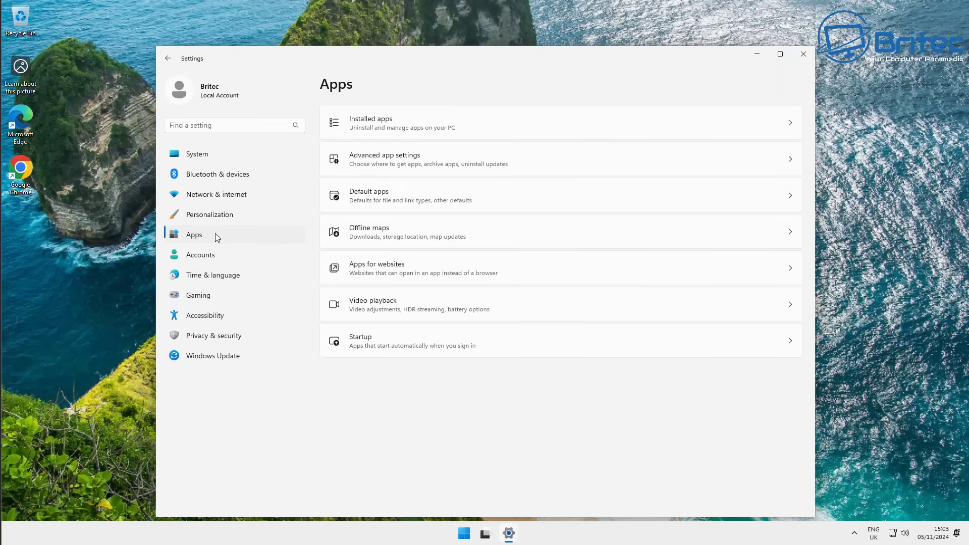
{"action": "left_click", "coordinate": [600, 130]}
{"action": "left_click", "coordinate": [784, 211]}
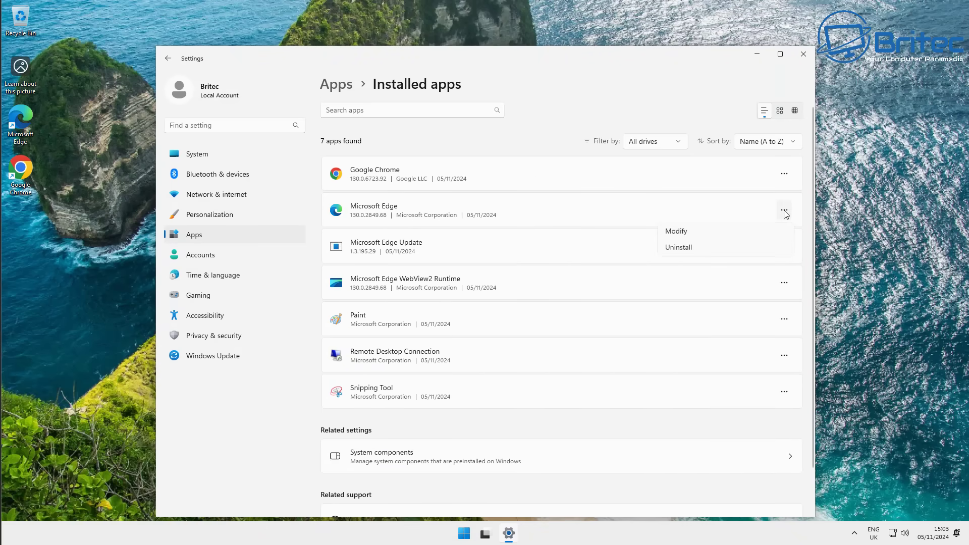
{"action": "left_click", "coordinate": [678, 248]}
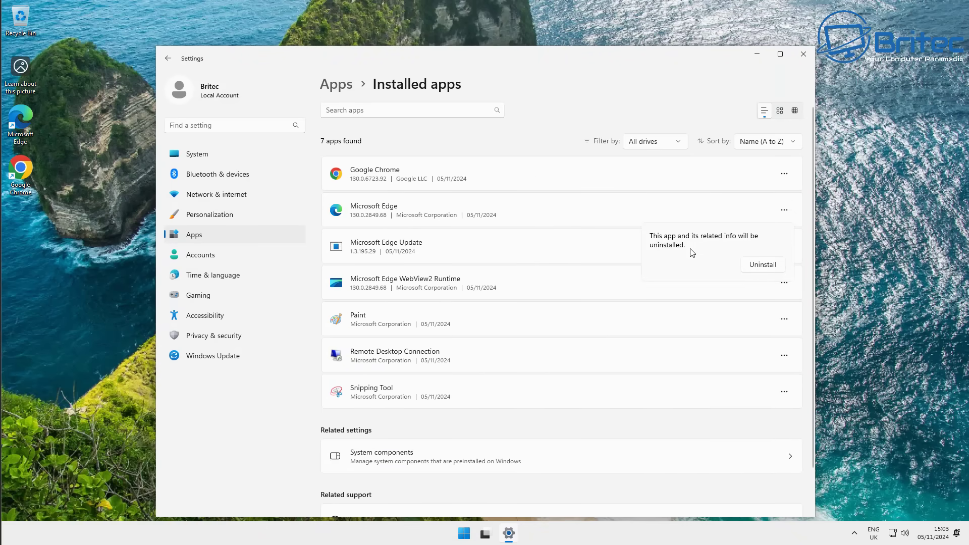
{"action": "left_click", "coordinate": [761, 266]}
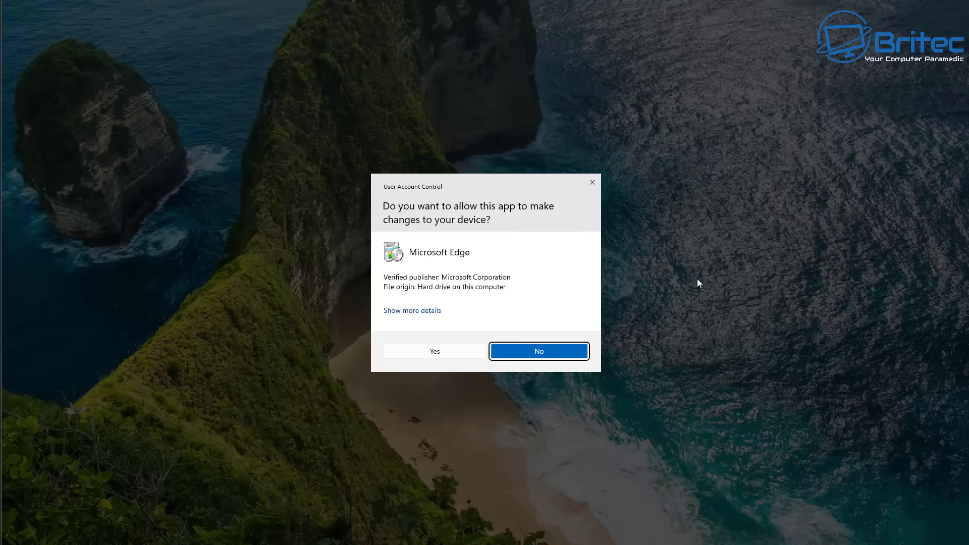
{"action": "left_click", "coordinate": [466, 352]}
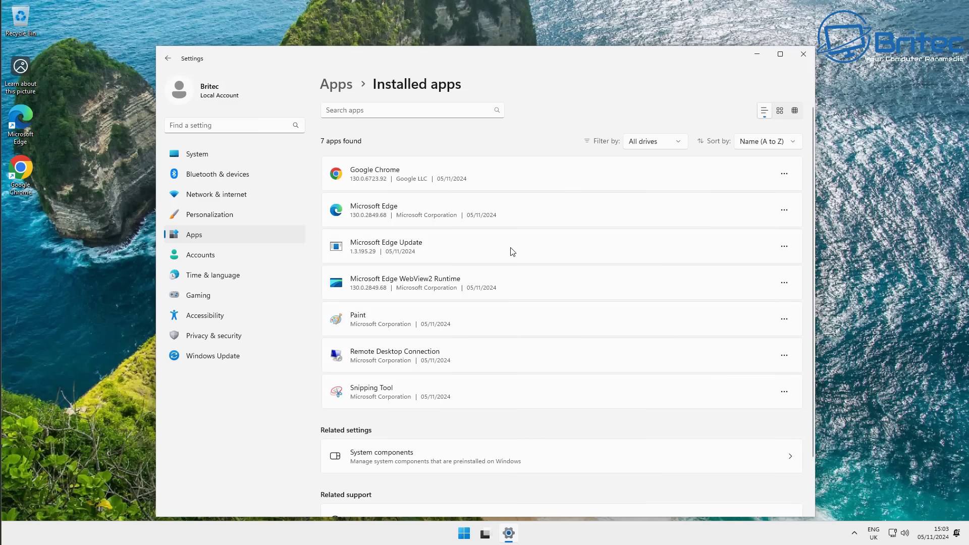
Step: Try to uninstall Microsoft Edge WebView2 Runtime, declining the elevation request
{"action": "left_click", "coordinate": [783, 247]}
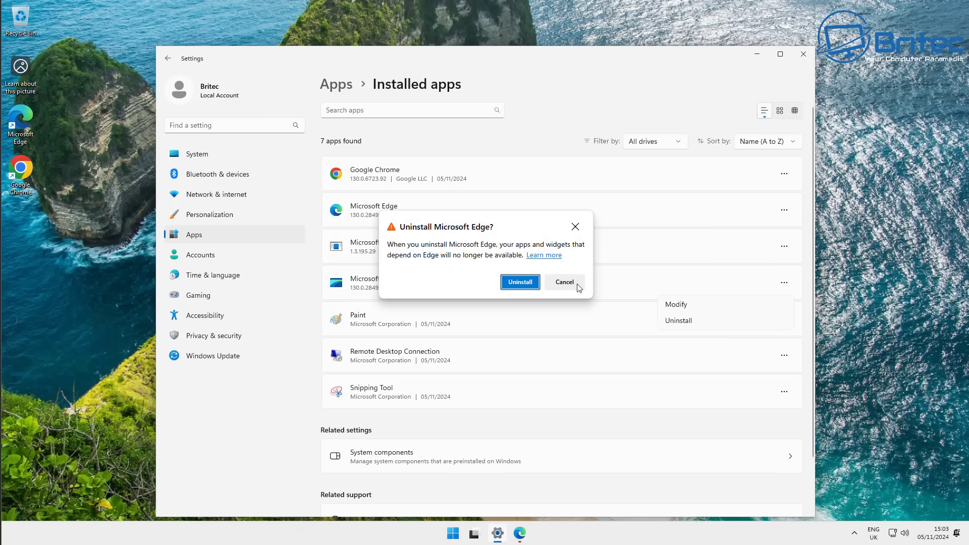
{"action": "left_click", "coordinate": [679, 322]}
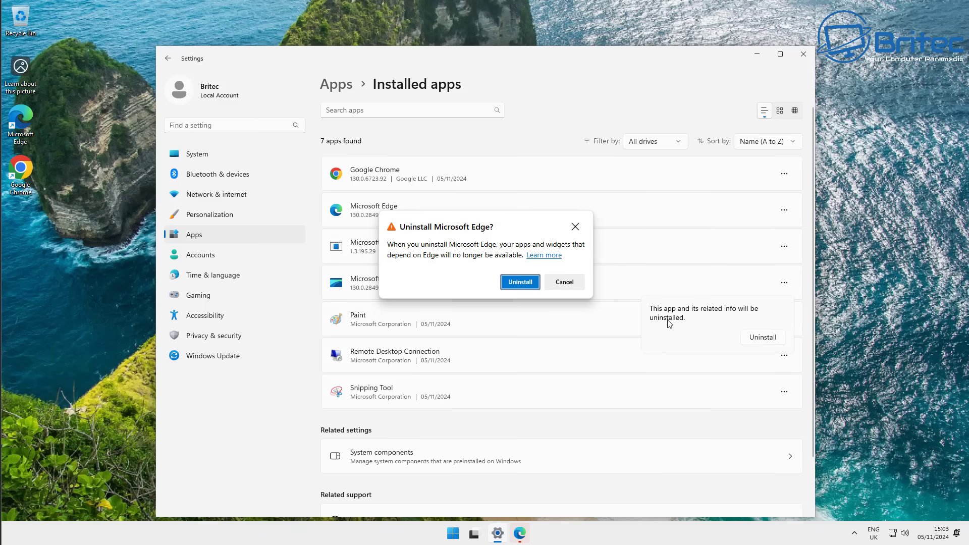
{"action": "left_click", "coordinate": [761, 341]}
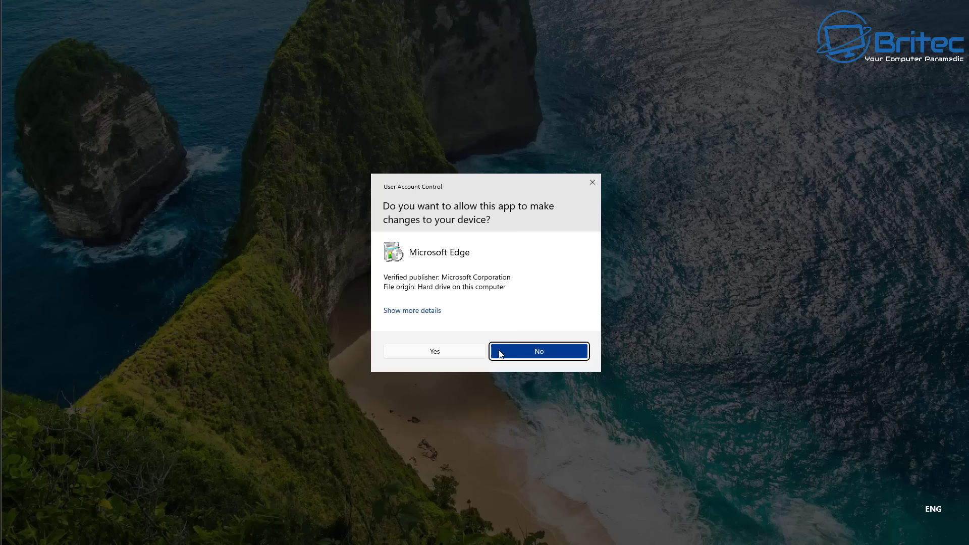
{"action": "left_click", "coordinate": [532, 355]}
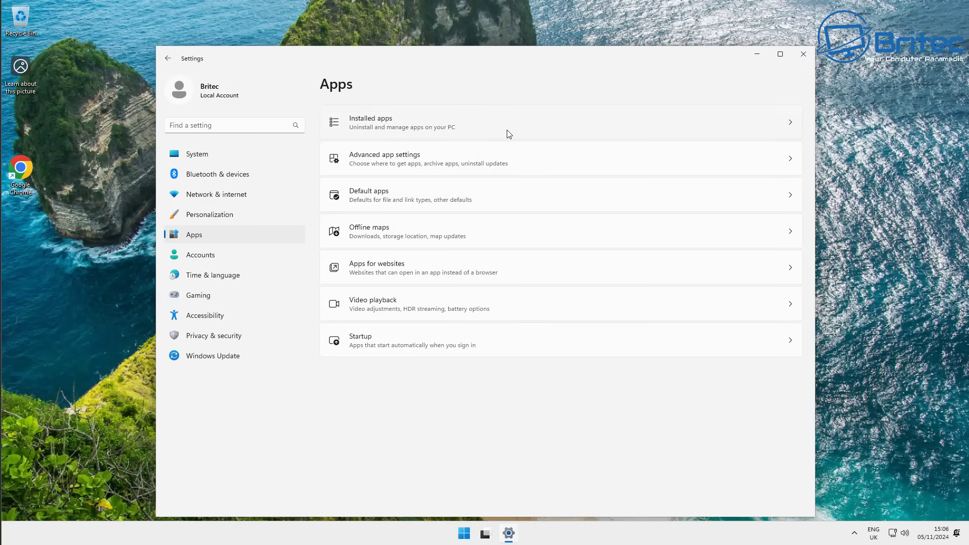
Step: Check the remaining installed apps and the system components, including the options offered for Windows Security
{"action": "left_click", "coordinate": [508, 133]}
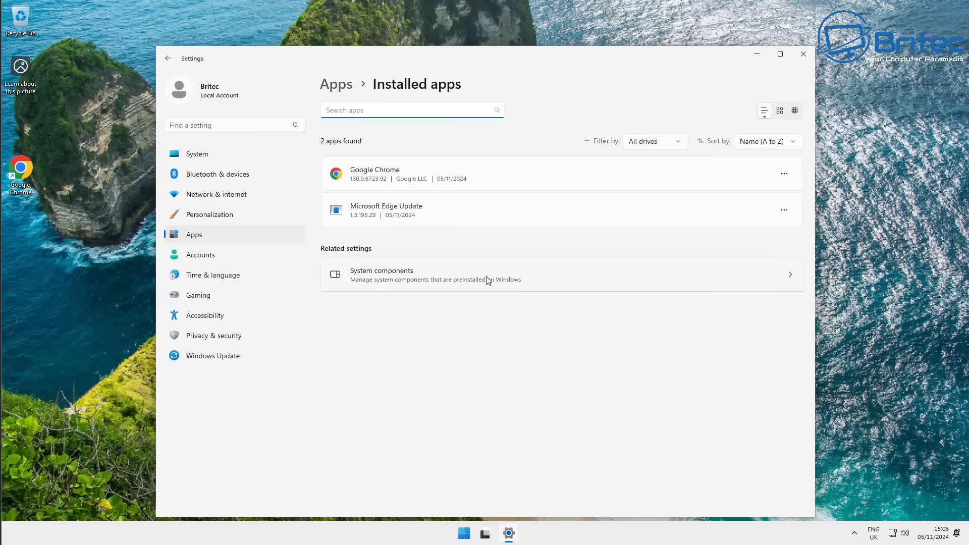
{"action": "left_click", "coordinate": [488, 281]}
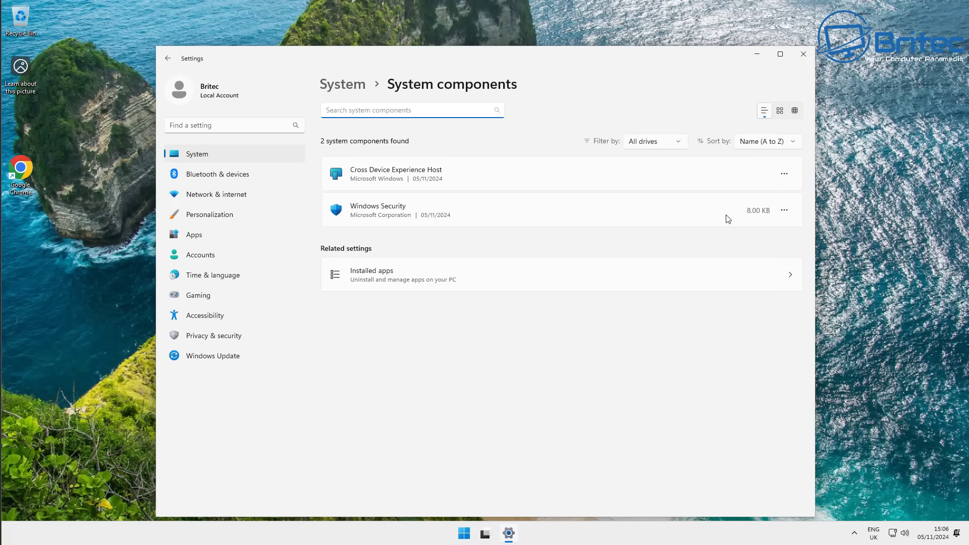
{"action": "left_click", "coordinate": [784, 211]}
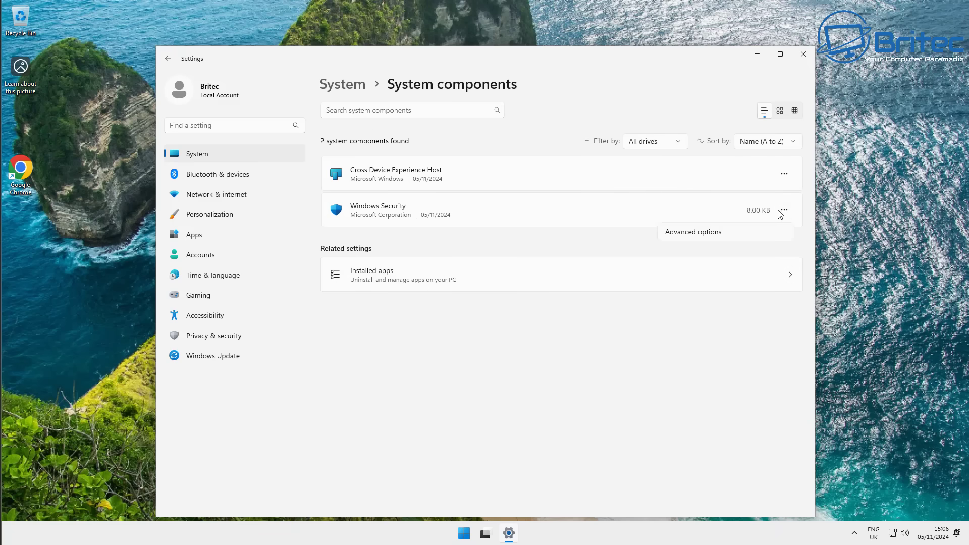
{"action": "left_click", "coordinate": [622, 219]}
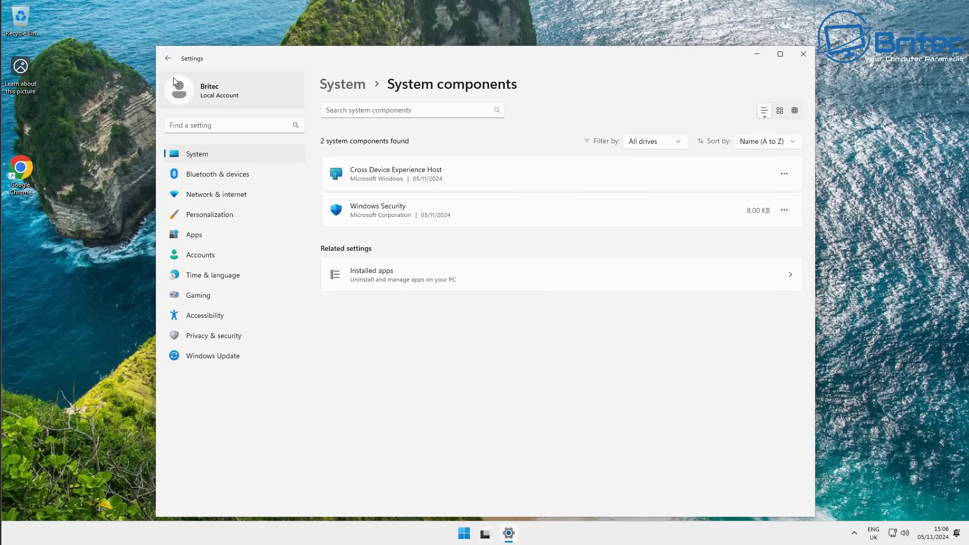
{"action": "left_click", "coordinate": [169, 59]}
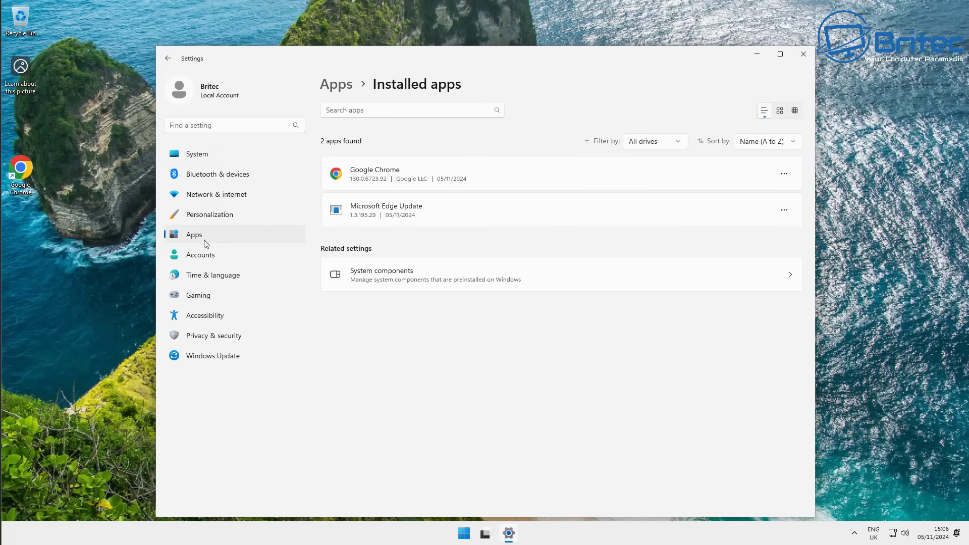
Step: Turn off Allow location override and Notify when apps request location in the Location privacy settings
{"action": "left_click", "coordinate": [208, 342]}
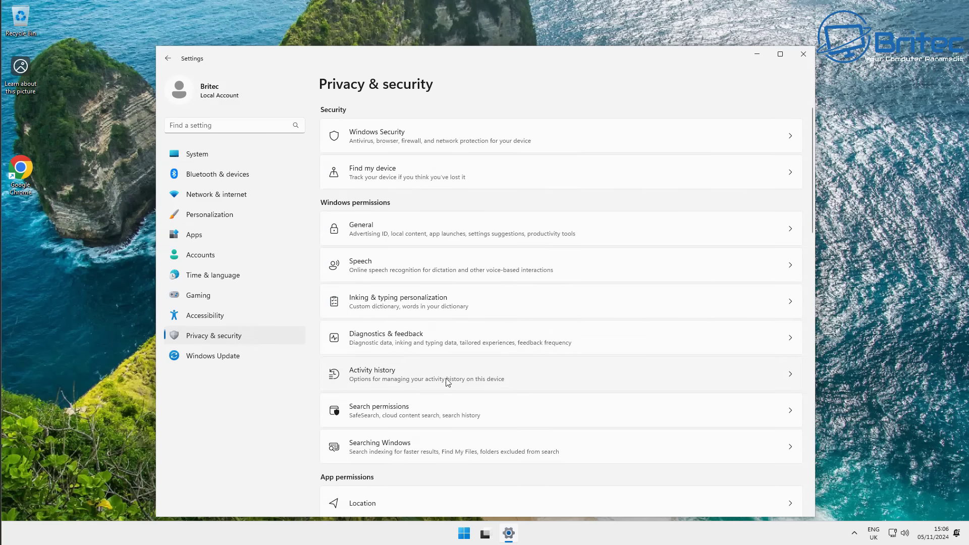
{"action": "scroll", "coordinate": [456, 463], "scroll_direction": "down", "scroll_amount": 3}
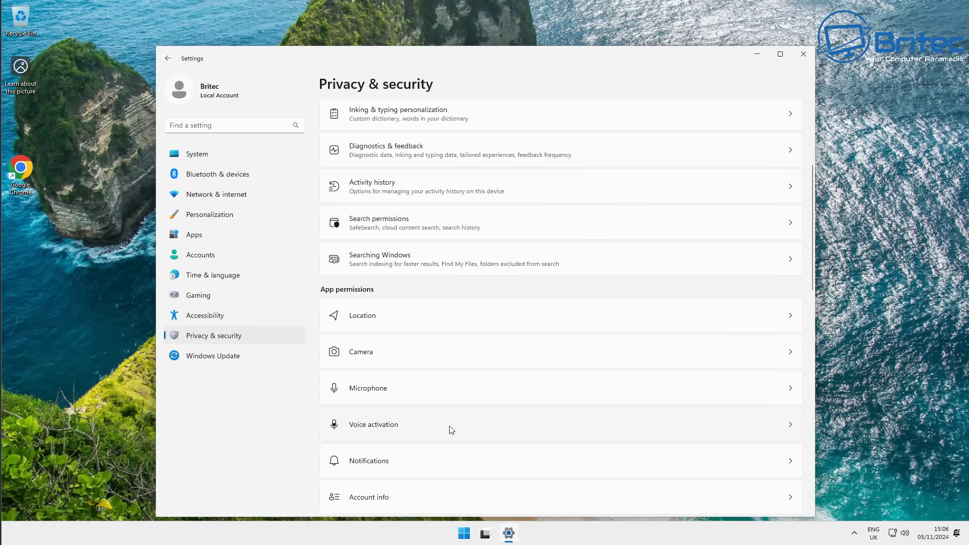
{"action": "left_click", "coordinate": [448, 327]}
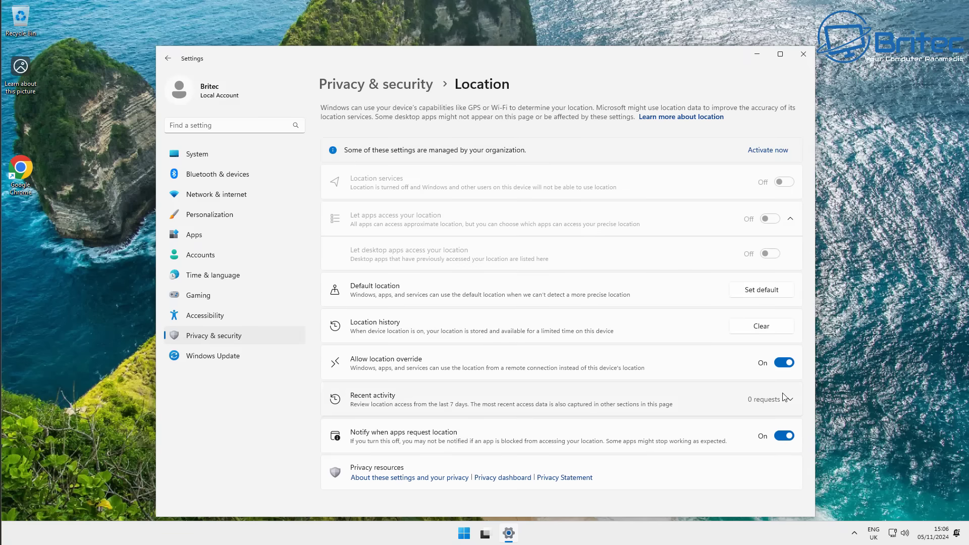
{"action": "left_click", "coordinate": [783, 363]}
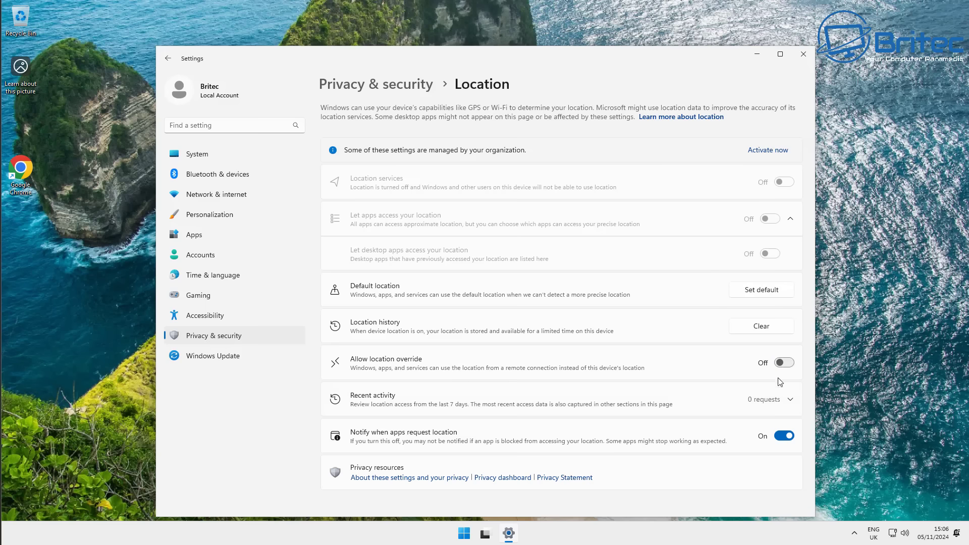
{"action": "left_click", "coordinate": [788, 441]}
{"action": "left_click", "coordinate": [782, 437]}
{"action": "left_click", "coordinate": [782, 437]}
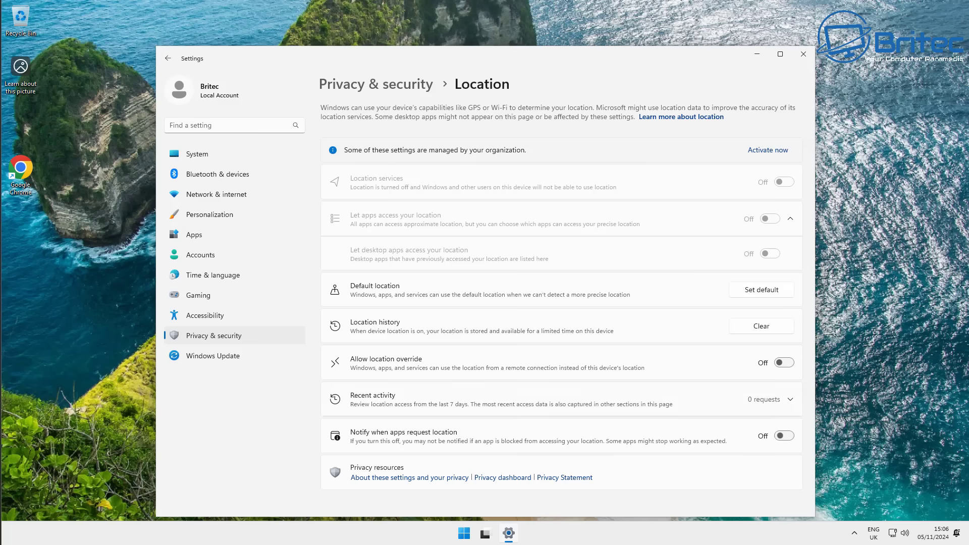
{"action": "left_click", "coordinate": [168, 58]}
Step: Review the Notifications privacy page and look through the full list of app permissions under Privacy & security
{"action": "scroll", "coordinate": [542, 422], "scroll_direction": "down", "scroll_amount": 6}
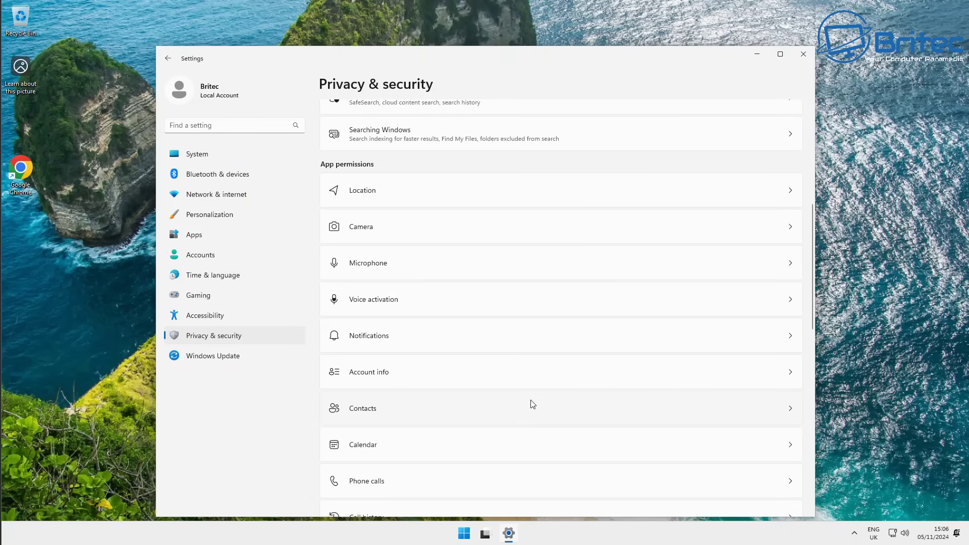
{"action": "left_click", "coordinate": [535, 337]}
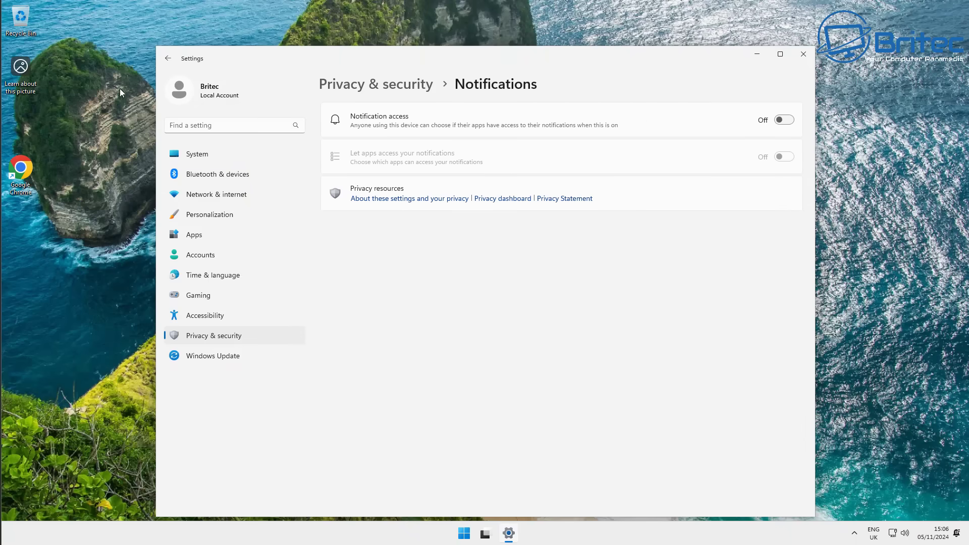
{"action": "left_click", "coordinate": [170, 59]}
{"action": "scroll", "coordinate": [403, 361], "scroll_direction": "down", "scroll_amount": 10}
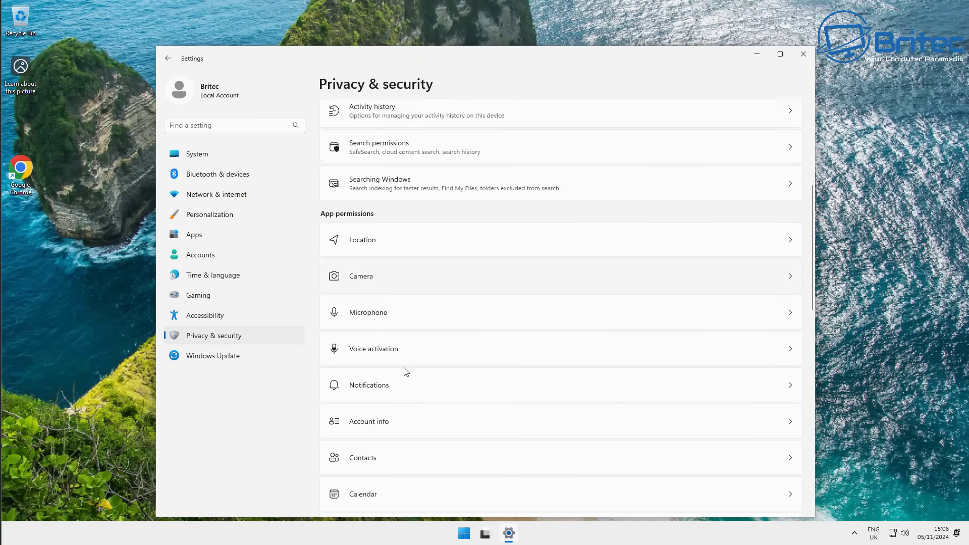
{"action": "scroll", "coordinate": [406, 372], "scroll_direction": "down", "scroll_amount": 4}
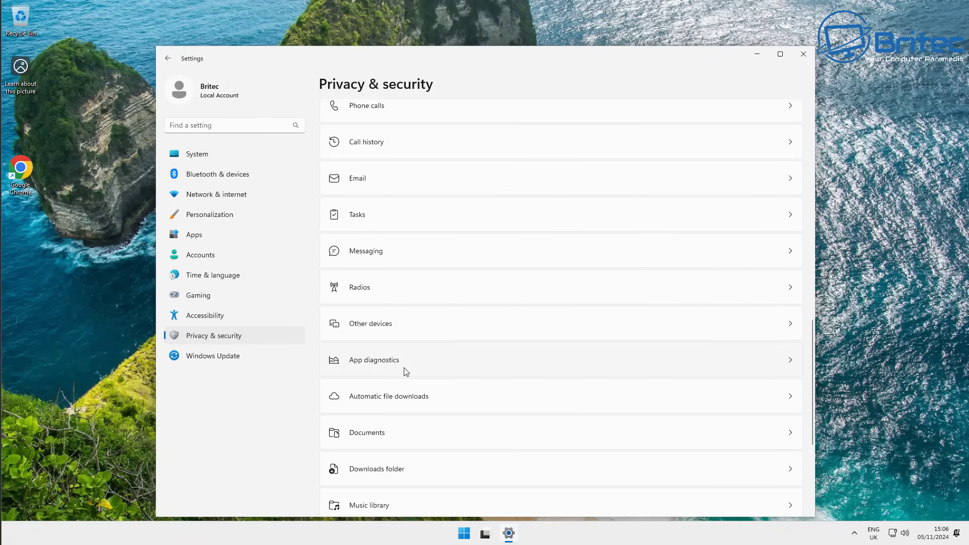
{"action": "scroll", "coordinate": [406, 372], "scroll_direction": "down", "scroll_amount": 4}
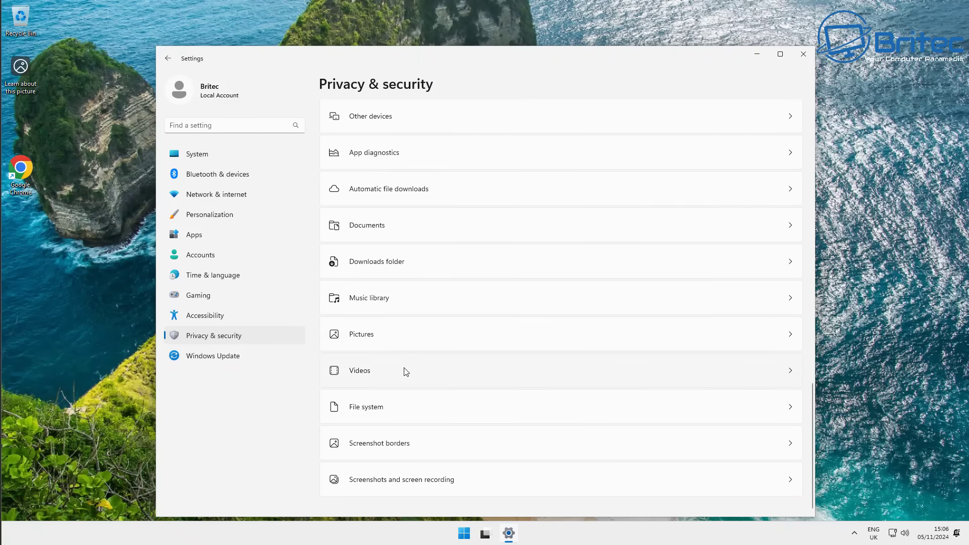
{"action": "scroll", "coordinate": [407, 372], "scroll_direction": "up", "scroll_amount": 10}
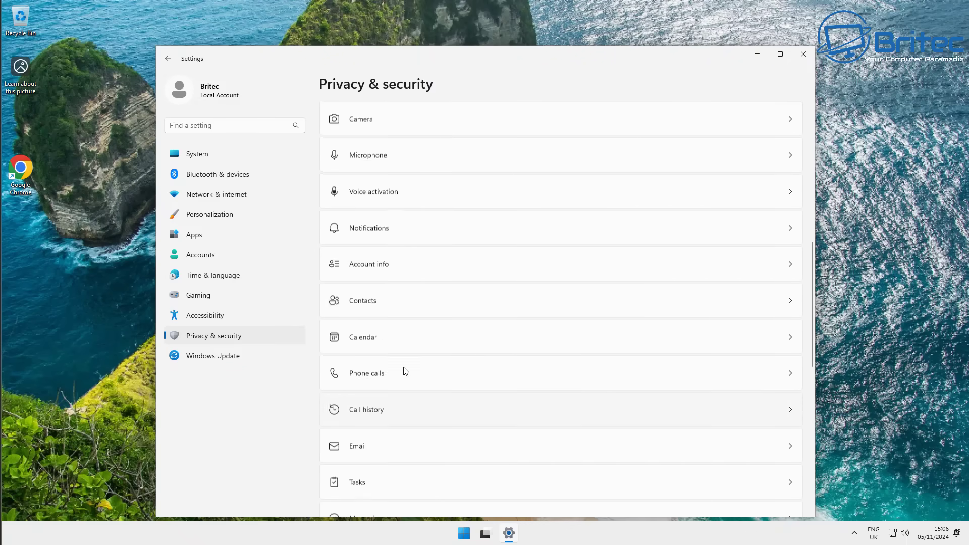
{"action": "scroll", "coordinate": [406, 372], "scroll_direction": "up", "scroll_amount": 2}
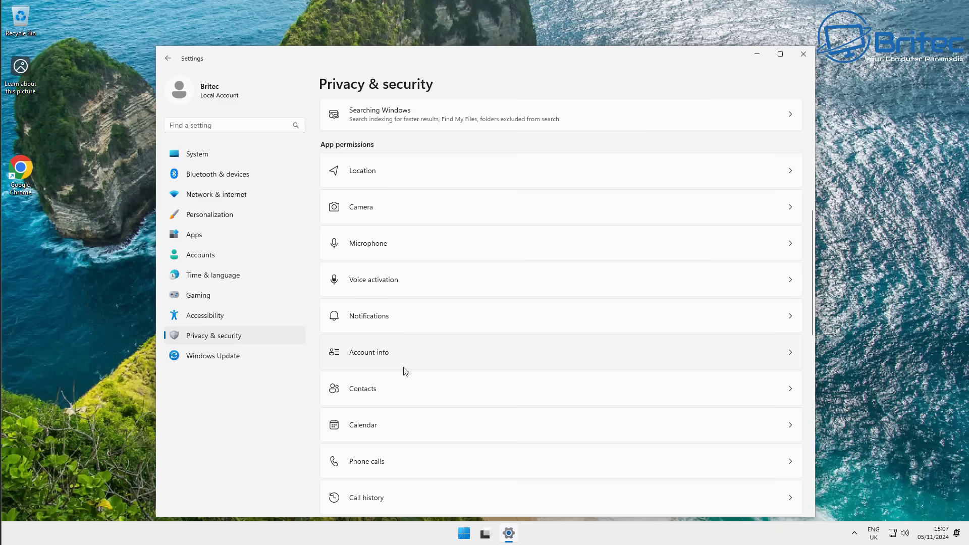
Step: Review the remaining app permissions down to Screenshots and screen recording, and return to the list of installed apps
{"action": "scroll", "coordinate": [406, 371], "scroll_direction": "down", "scroll_amount": 6}
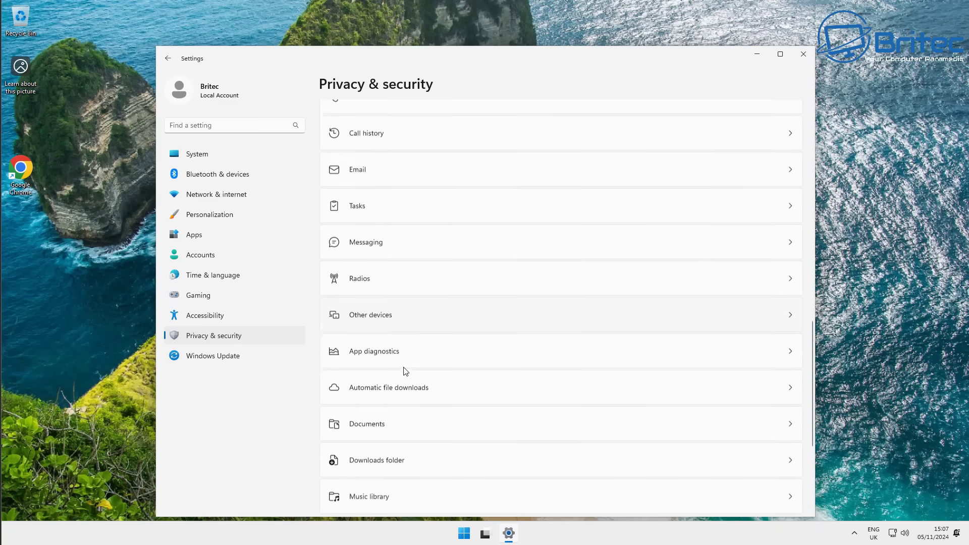
{"action": "scroll", "coordinate": [406, 372], "scroll_direction": "down", "scroll_amount": 5}
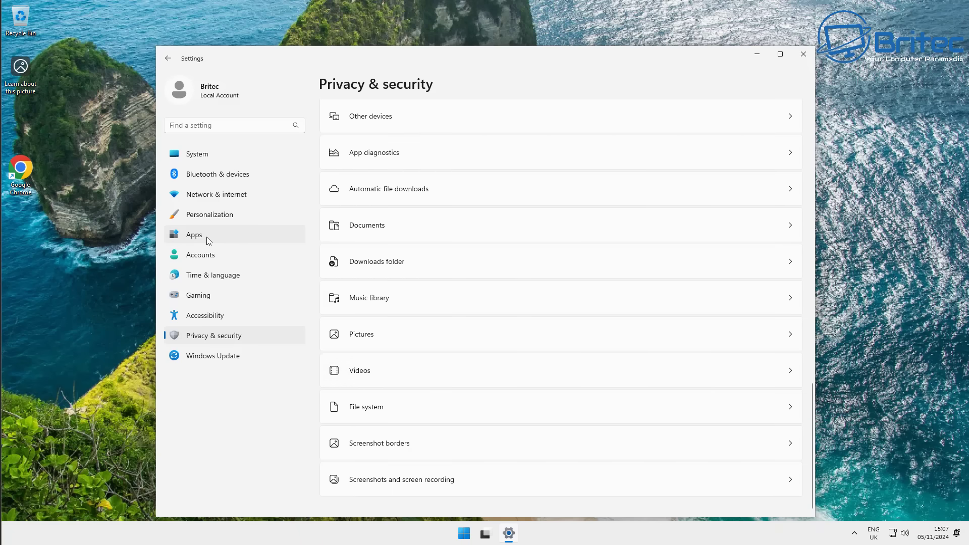
{"action": "left_click", "coordinate": [168, 59]}
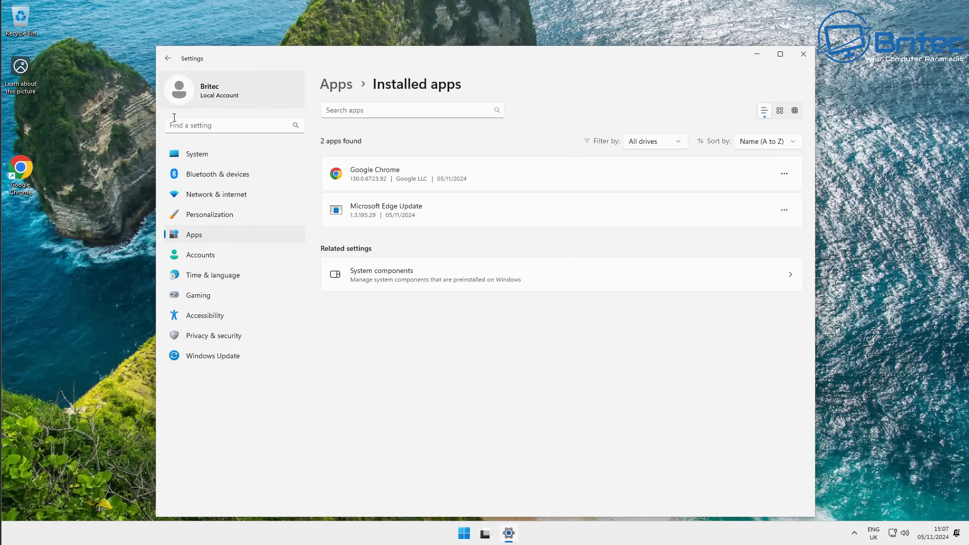
Step: Download and install all available updates in Windows Update
{"action": "left_click", "coordinate": [217, 357]}
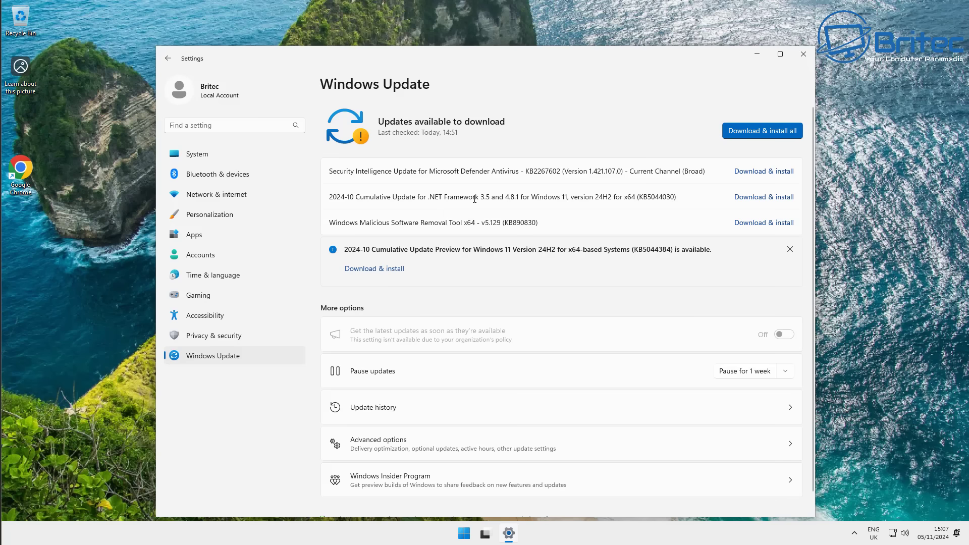
{"action": "left_click", "coordinate": [767, 131]}
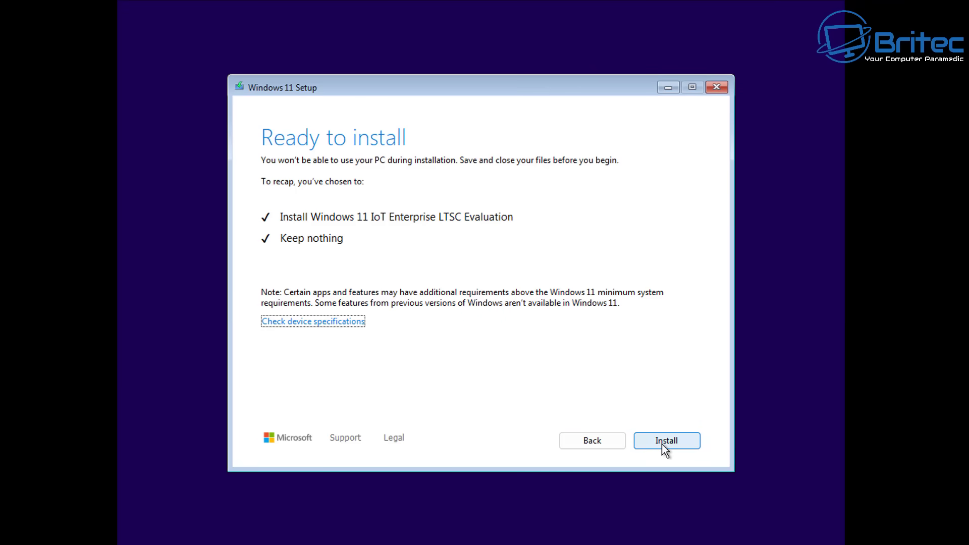
Step: Start the installation of Windows 11 IoT Enterprise LTSC Evaluation with the Keep nothing choice
{"action": "left_click", "coordinate": [662, 444]}
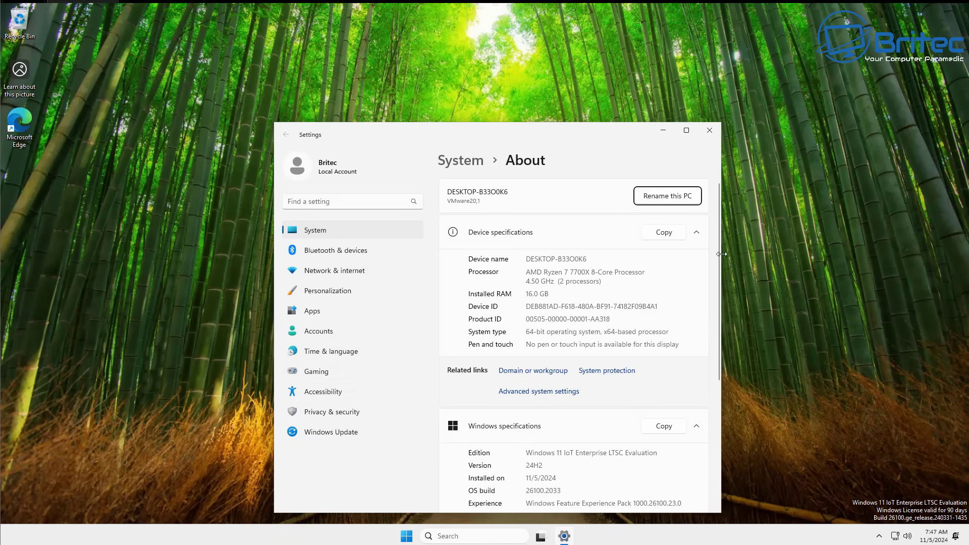
Step: Widen the About page window, check the edition and version in the Windows specifications, and close Settings
{"action": "left_click_drag", "start_coordinate": [720, 253], "coordinate": [760, 255]}
{"action": "scroll", "coordinate": [533, 415], "scroll_direction": "down", "scroll_amount": 1}
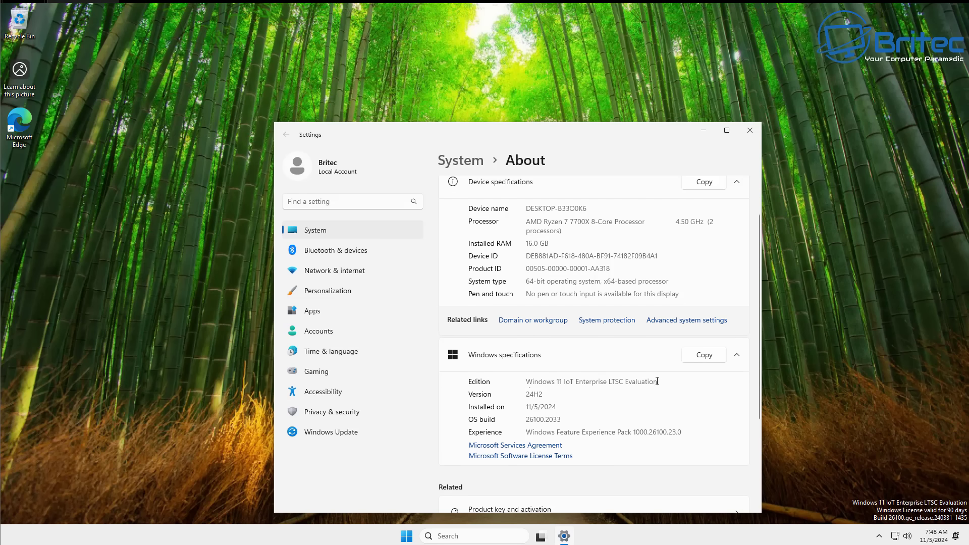
{"action": "left_click_drag", "start_coordinate": [656, 382], "coordinate": [502, 389]}
{"action": "double_click", "coordinate": [535, 394]}
{"action": "scroll", "coordinate": [611, 382], "scroll_direction": "up", "scroll_amount": 1}
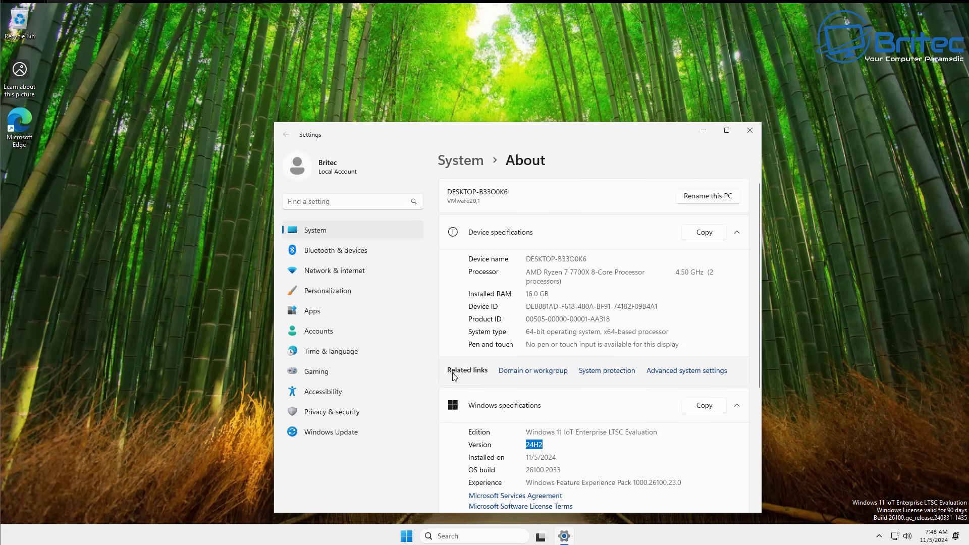
{"action": "left_click", "coordinate": [750, 130]}
Step: Open Notepad from the full list of apps to check which version is included, and close it
{"action": "left_click", "coordinate": [417, 538]}
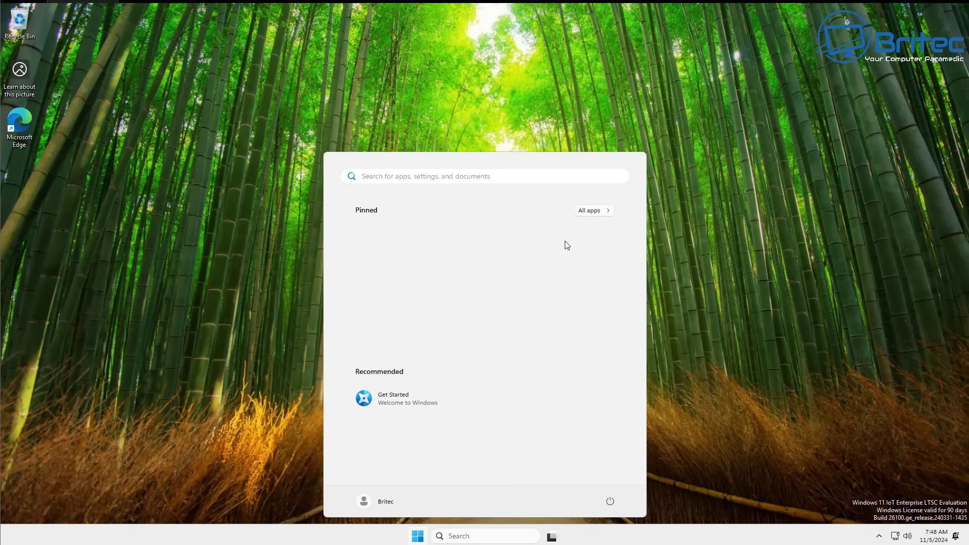
{"action": "left_click", "coordinate": [594, 214]}
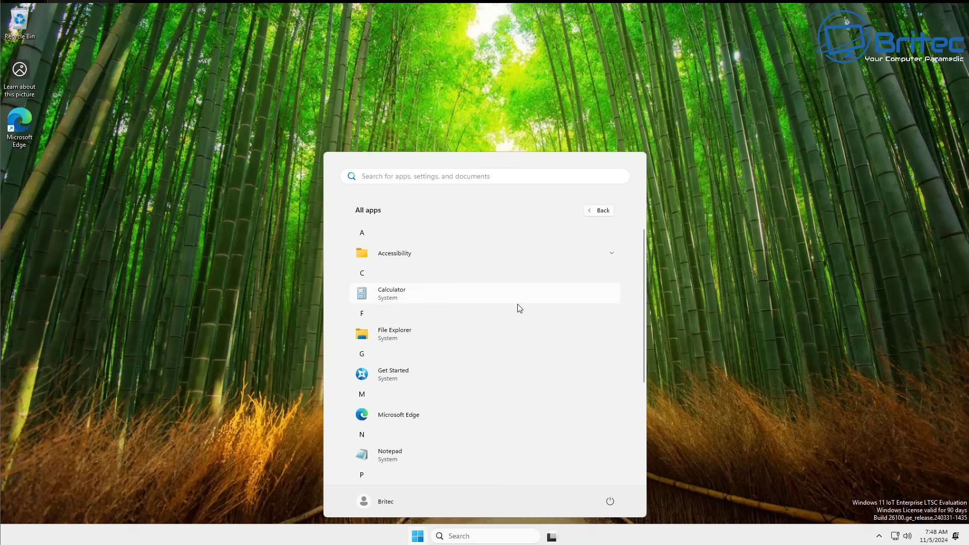
{"action": "scroll", "coordinate": [500, 347], "scroll_direction": "down", "scroll_amount": 1}
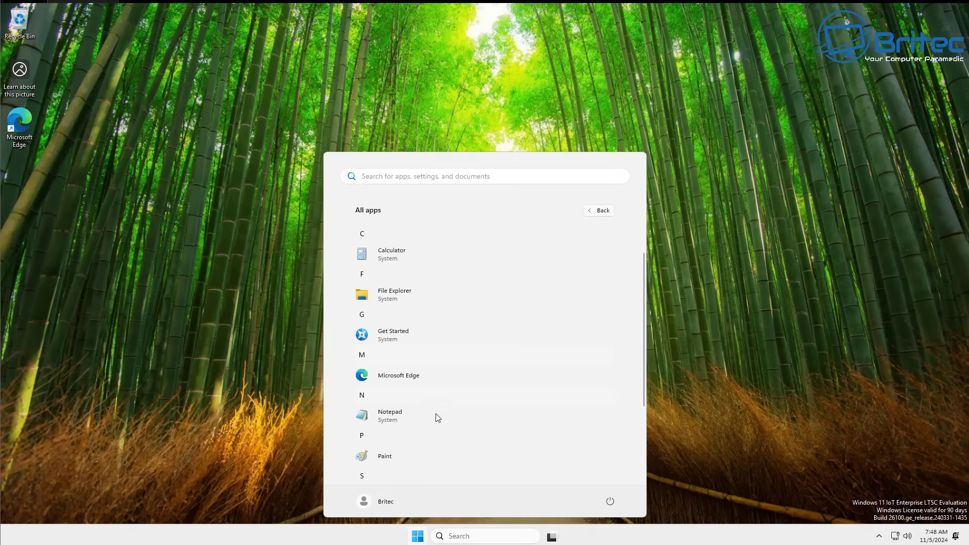
{"action": "left_click", "coordinate": [415, 421]}
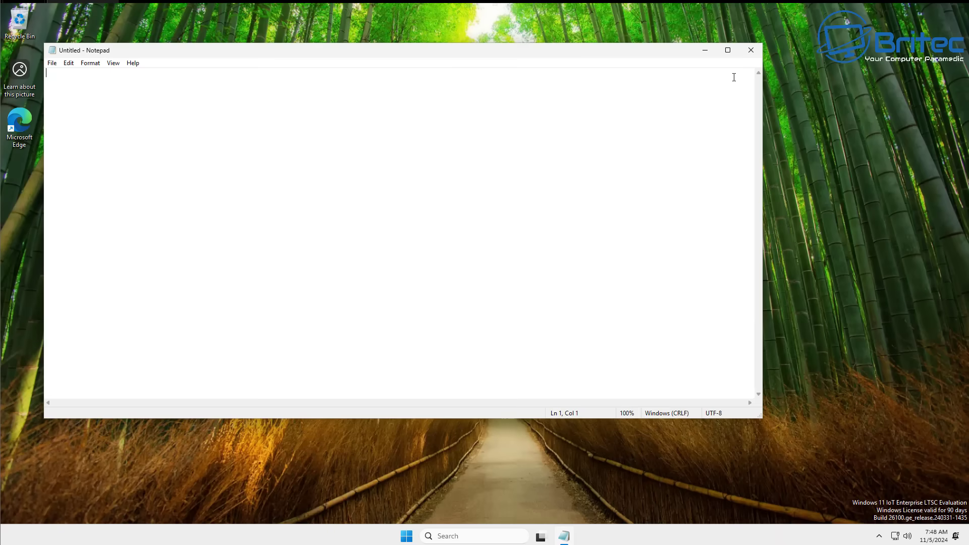
{"action": "left_click", "coordinate": [750, 49]}
Step: Look through the full list of preinstalled apps from Accessibility to Windows Tools, and dismiss the list
{"action": "left_click", "coordinate": [408, 540]}
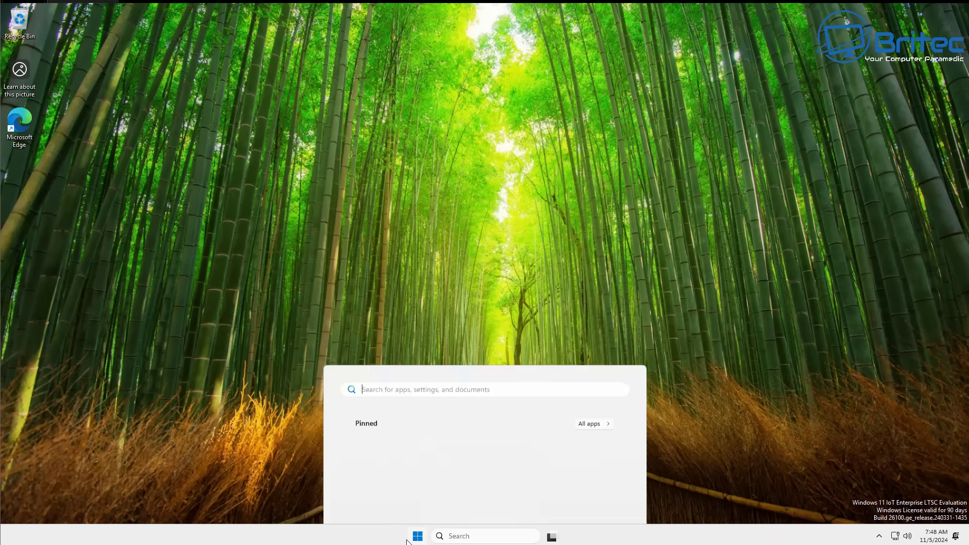
{"action": "left_click", "coordinate": [595, 213]}
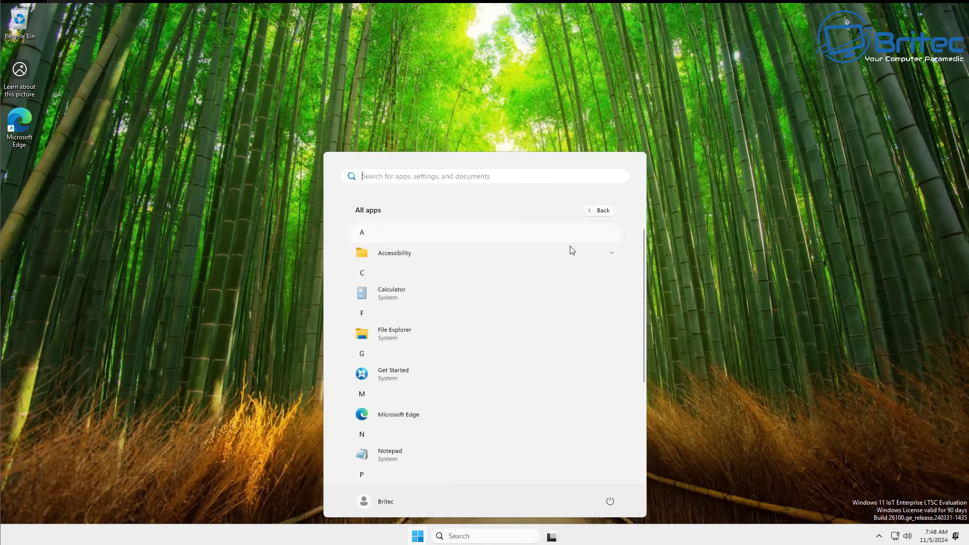
{"action": "scroll", "coordinate": [515, 372], "scroll_direction": "down", "scroll_amount": 3}
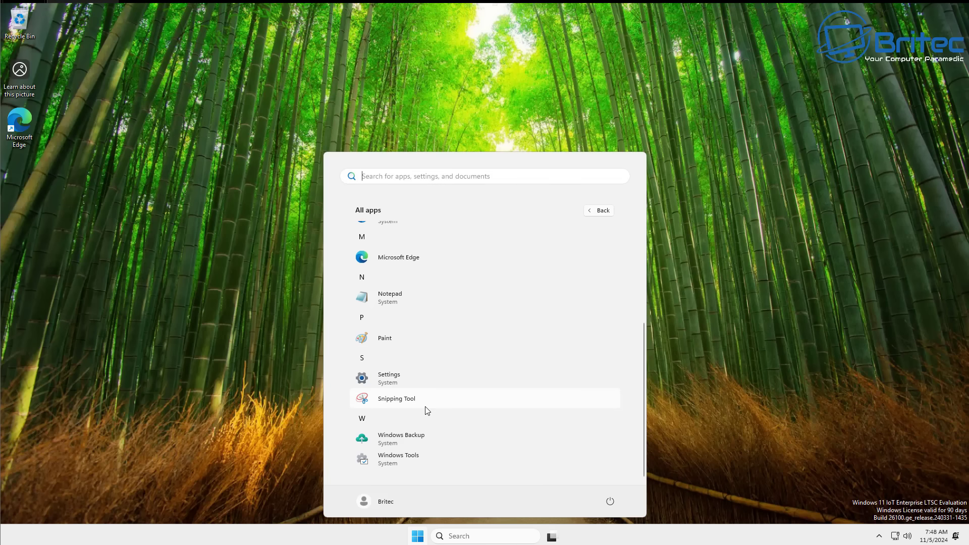
{"action": "scroll", "coordinate": [423, 399], "scroll_direction": "up", "scroll_amount": 3}
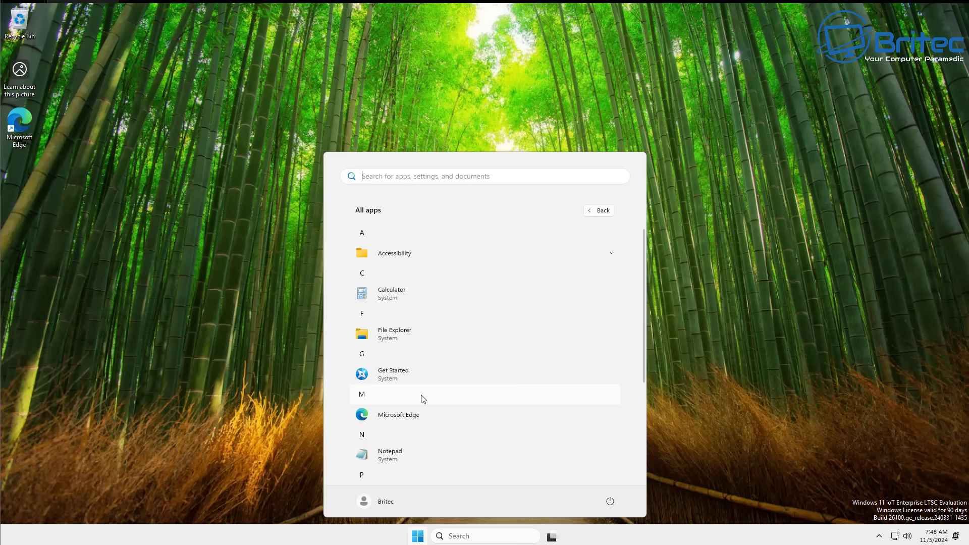
{"action": "scroll", "coordinate": [423, 398], "scroll_direction": "down", "scroll_amount": 3}
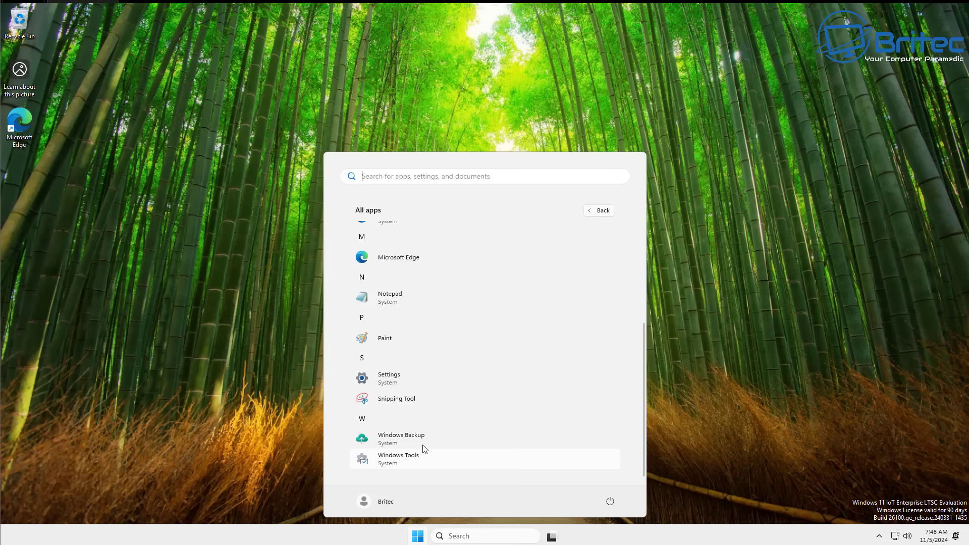
{"action": "left_click", "coordinate": [662, 300]}
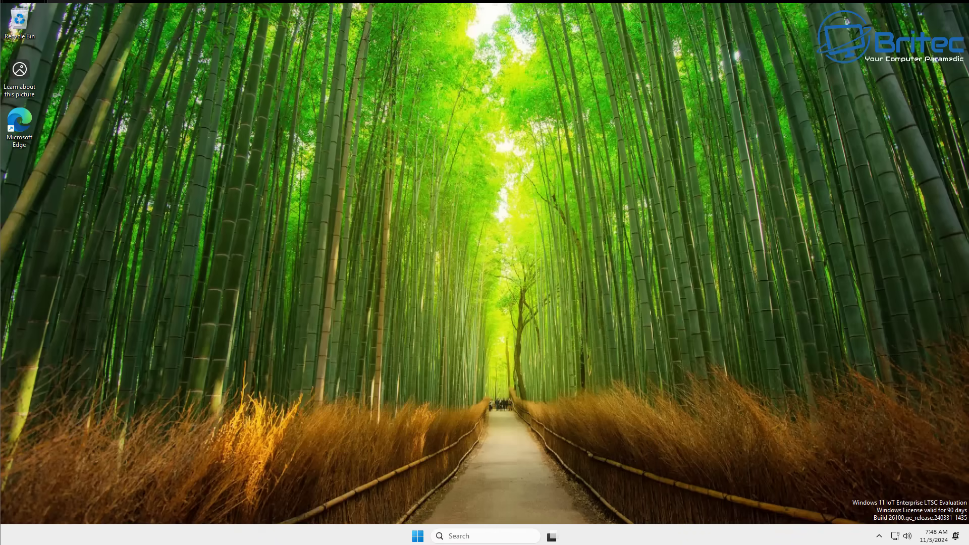
Step: Search for cmd, run Command Prompt as administrator with the elevation approved, and move its window toward the desktop's centre
{"action": "left_click", "coordinate": [419, 537]}
{"action": "type", "text": "cmd"}
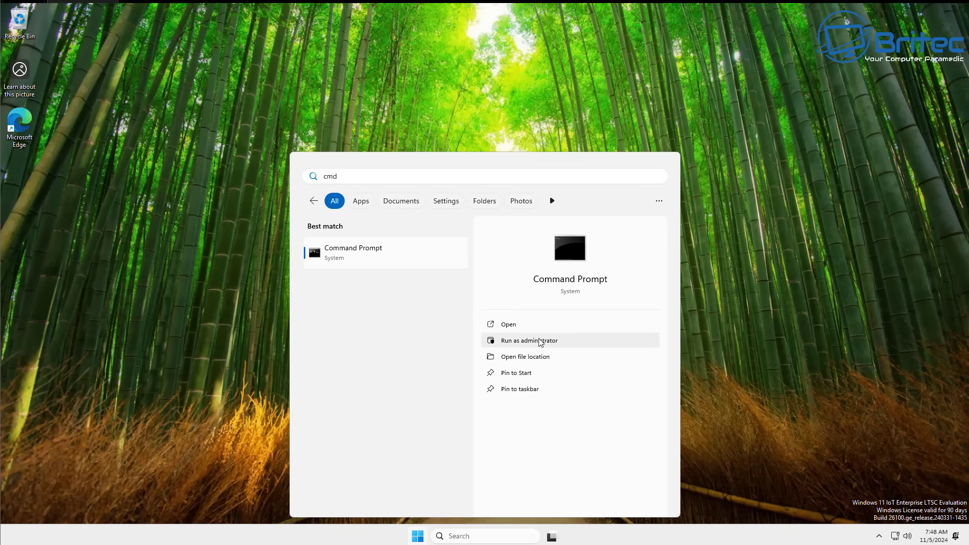
{"action": "left_click", "coordinate": [530, 342]}
{"action": "left_click", "coordinate": [457, 356]}
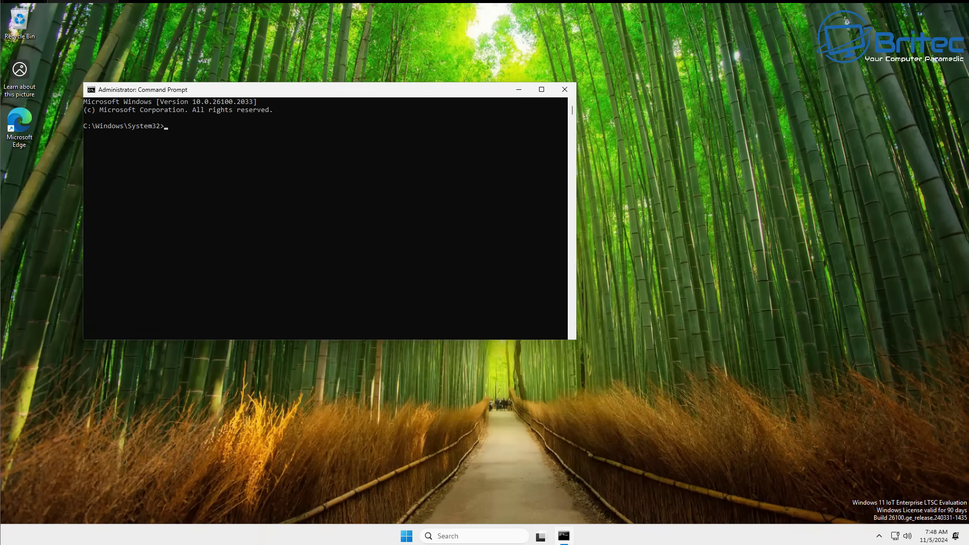
{"action": "left_click_drag", "start_coordinate": [411, 96], "coordinate": [570, 137]}
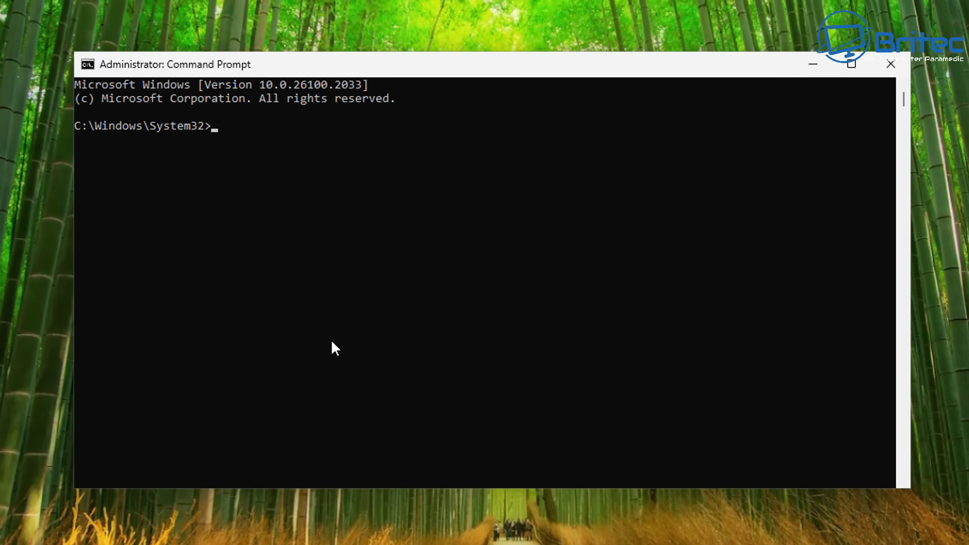
Step: Query the Recall feature with dism /online /get-featureinfo /featurename:recall and highlight the State line in the output
{"action": "type", "text": "dism /online /get"}
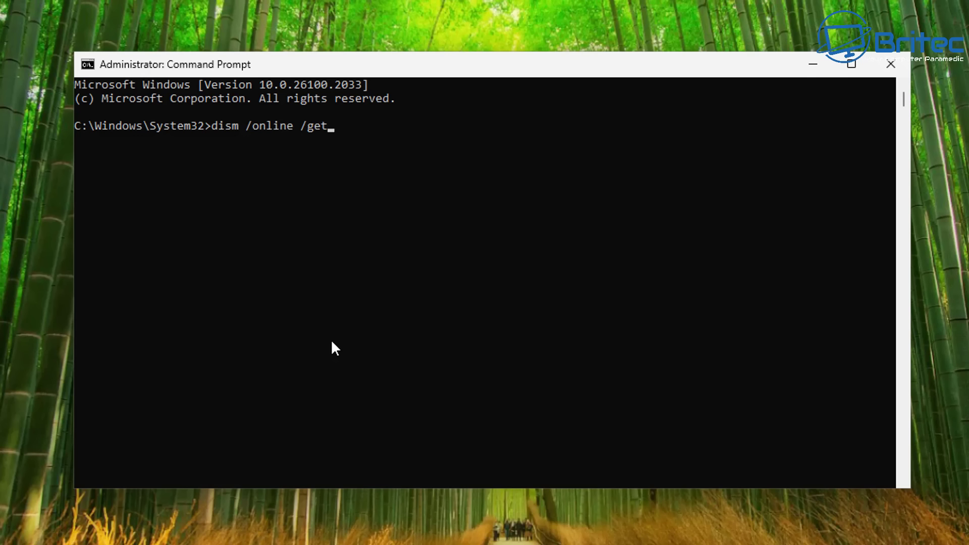
{"action": "type", "text": "-featureinfo /featurename"}
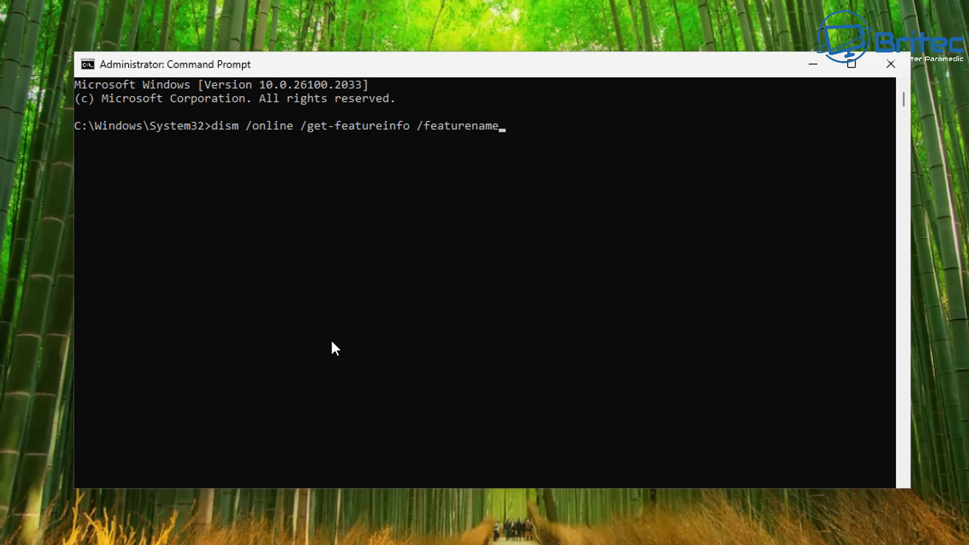
{"action": "type", "text": ":recall"}
{"action": "key", "text": "Return"}
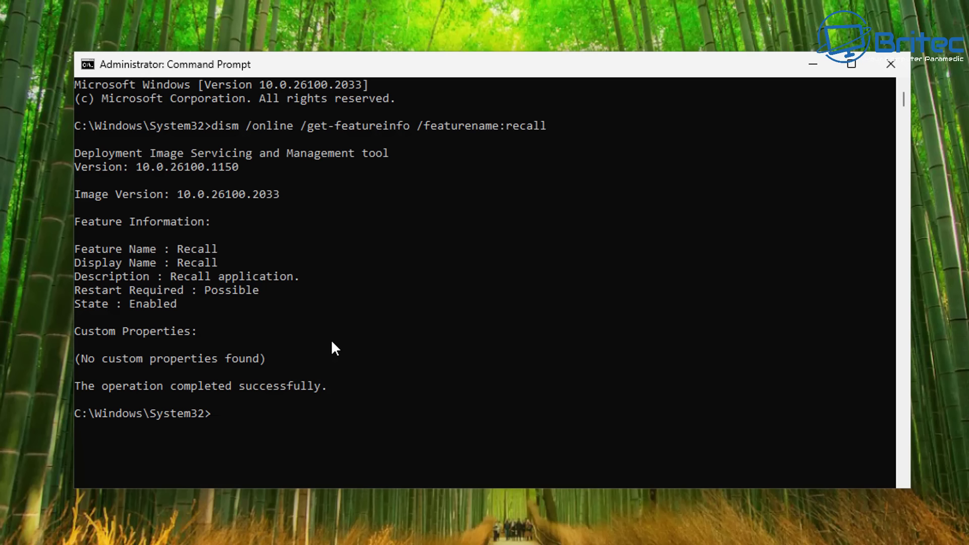
{"action": "left_click_drag", "start_coordinate": [194, 300], "coordinate": [73, 300]}
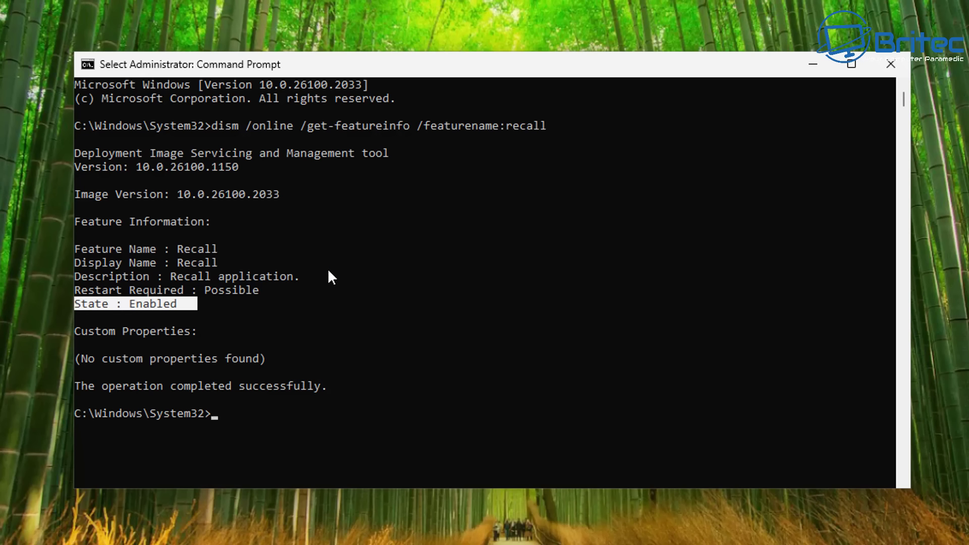